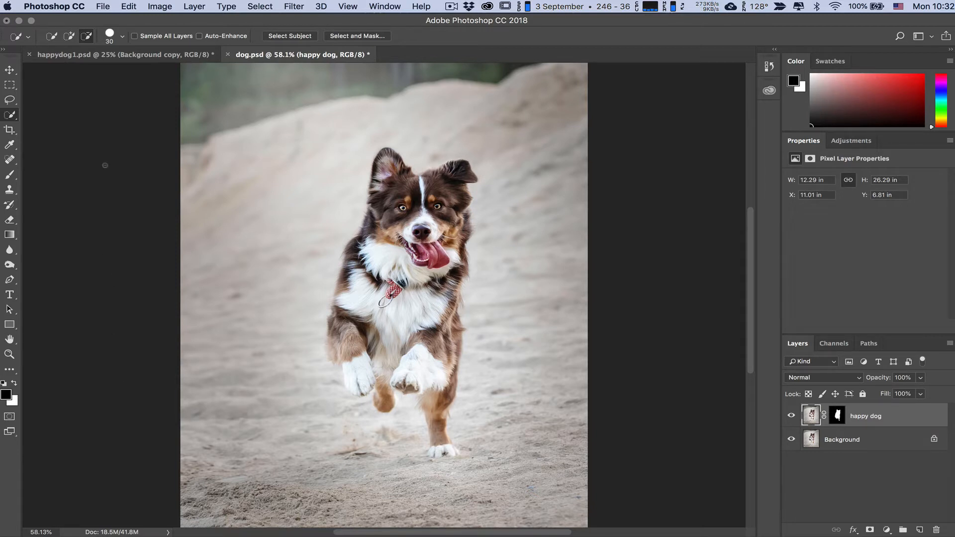
Step: Show the Background copy layer instead of Background in happydog1.psd, and hide the Background layer in dog.psd
{"action": "left_click", "coordinate": [125, 56]}
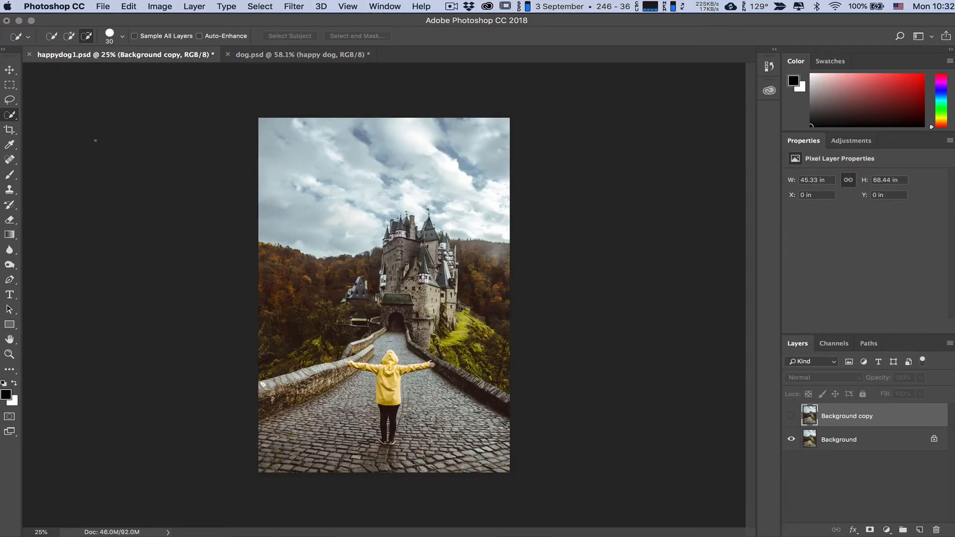
{"action": "left_click", "coordinate": [792, 417]}
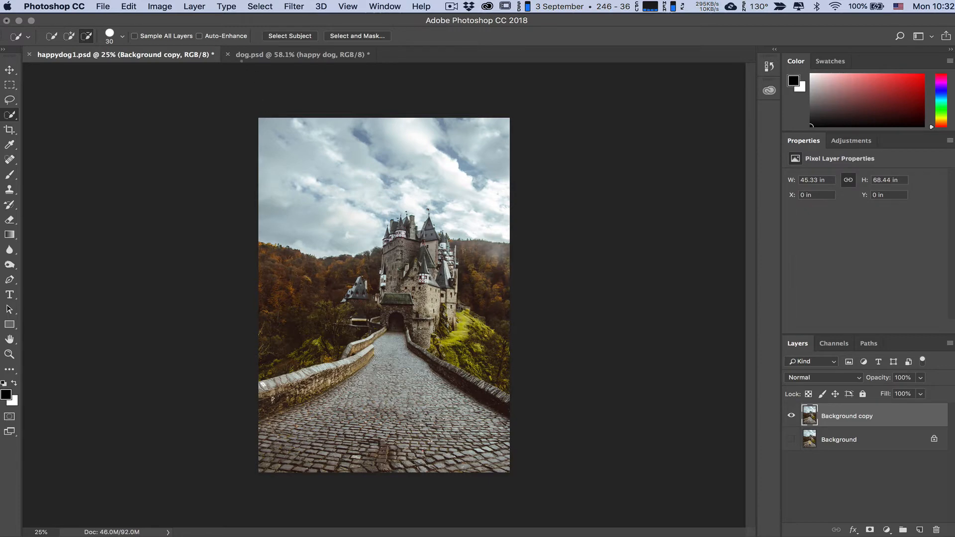
{"action": "left_click", "coordinate": [251, 55]}
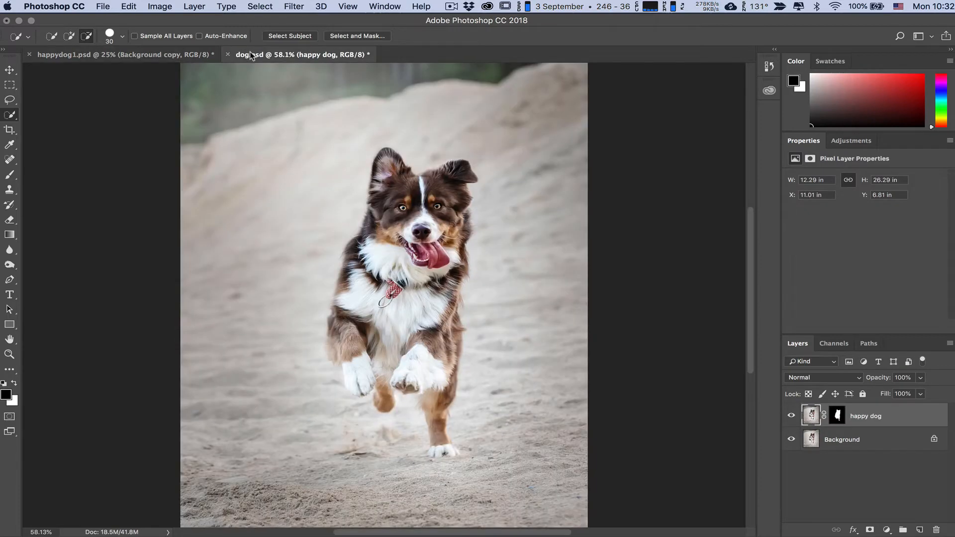
{"action": "left_click", "coordinate": [791, 440]}
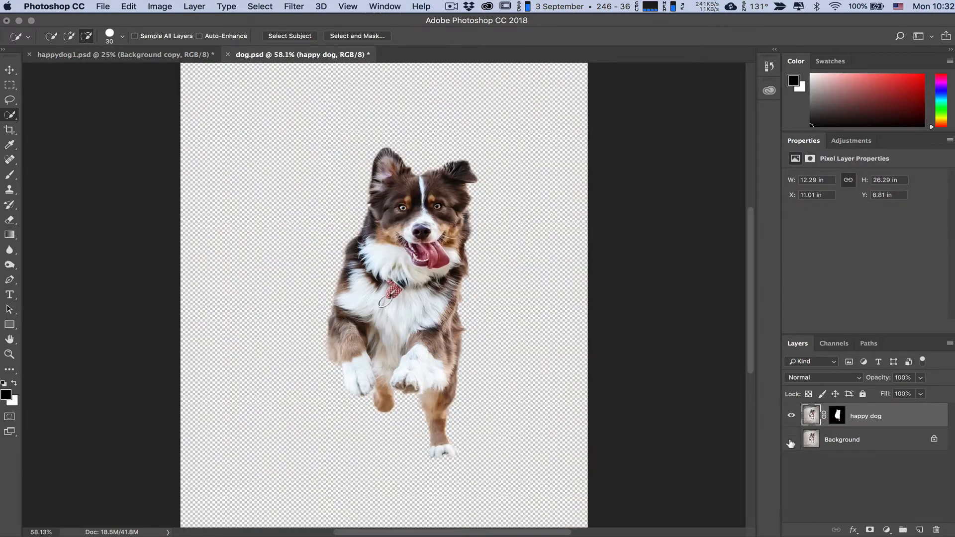
Step: Inspect the happy dog layer mask in Select and Mask using the Black & White view, including its edge detection and output settings
{"action": "left_click", "coordinate": [837, 416]}
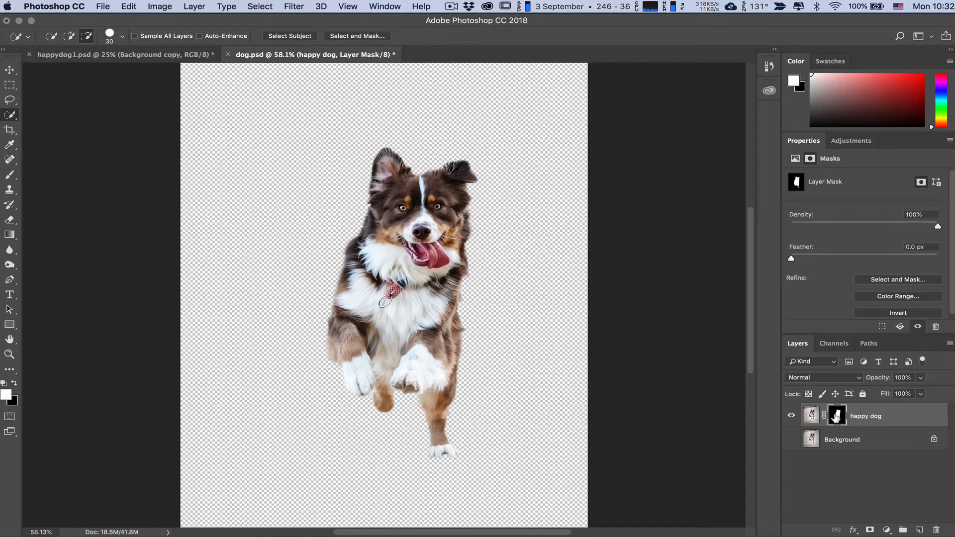
{"action": "double_click", "coordinate": [836, 416]}
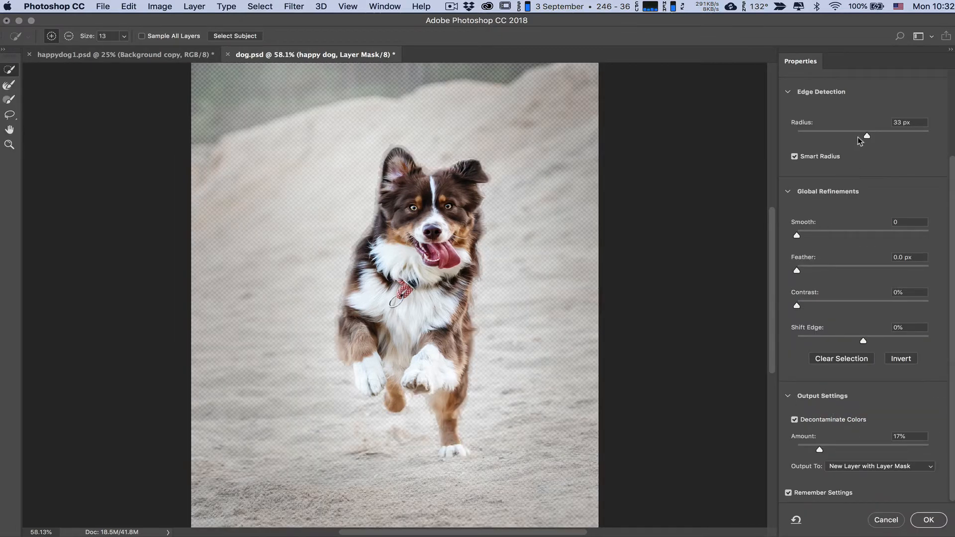
{"action": "scroll", "coordinate": [859, 163], "scroll_direction": "up", "scroll_amount": 5}
{"action": "left_click", "coordinate": [841, 109]}
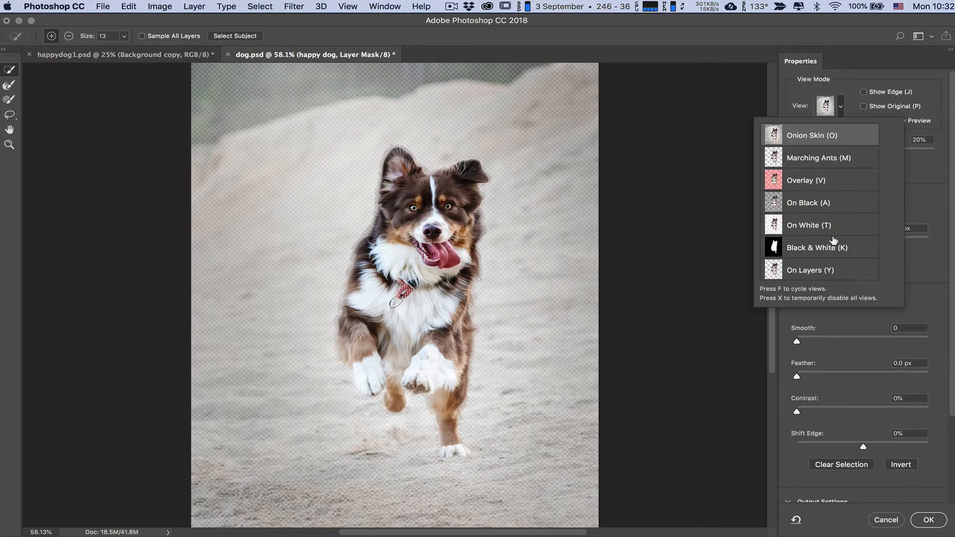
{"action": "left_click", "coordinate": [811, 245]}
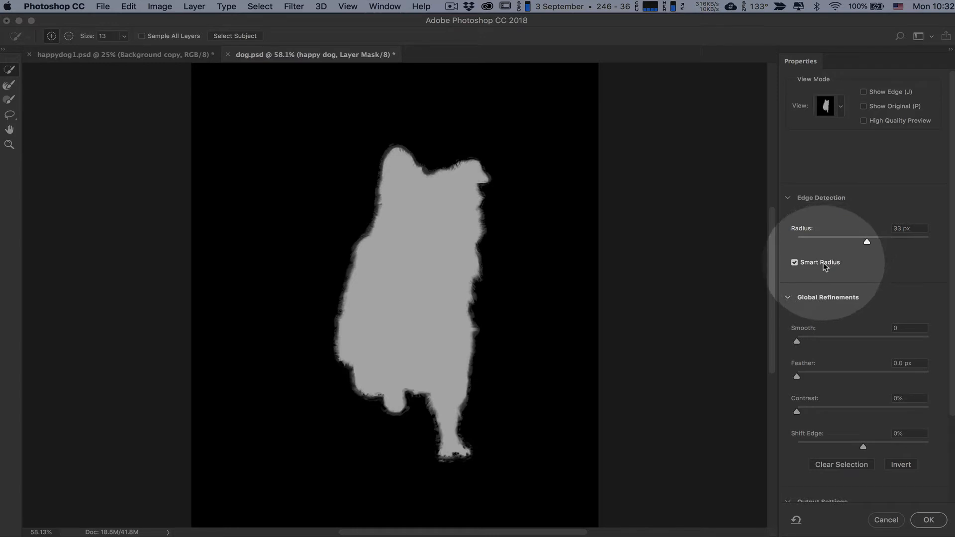
{"action": "scroll", "coordinate": [823, 266], "scroll_direction": "down", "scroll_amount": 5}
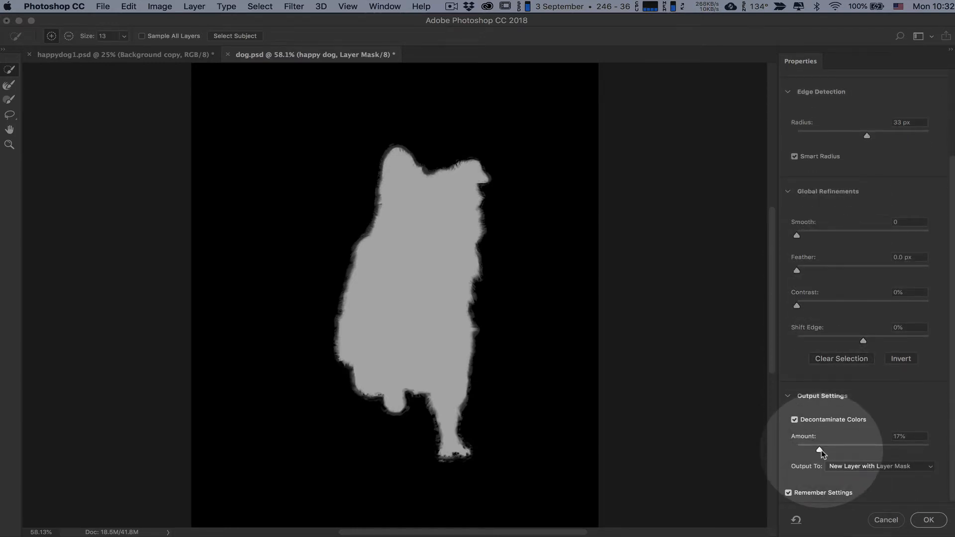
{"action": "left_click", "coordinate": [929, 520]}
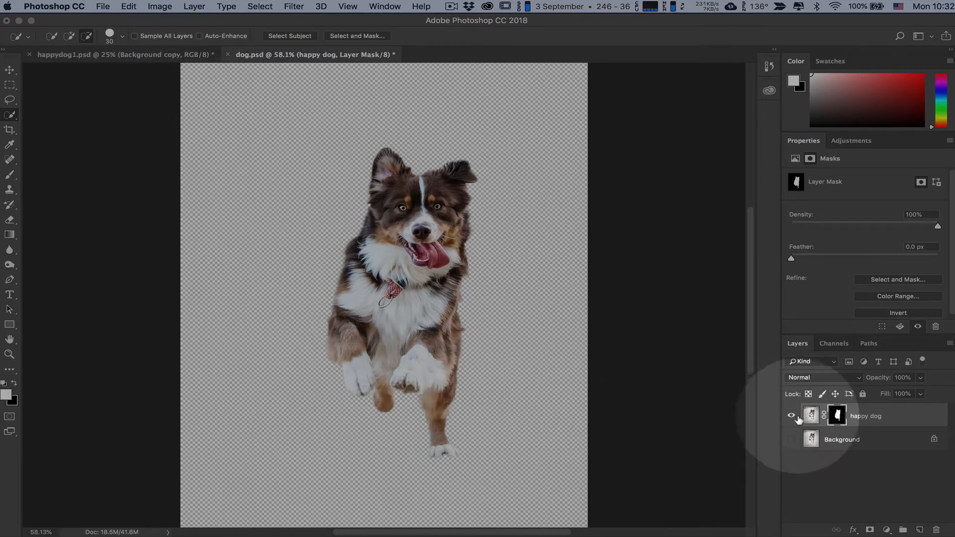
Step: Copy the masked happy dog layer from dog.psd into happydog1.psd and move the dog slightly downward
{"action": "left_click_drag", "start_coordinate": [812, 416], "coordinate": [336, 220]}
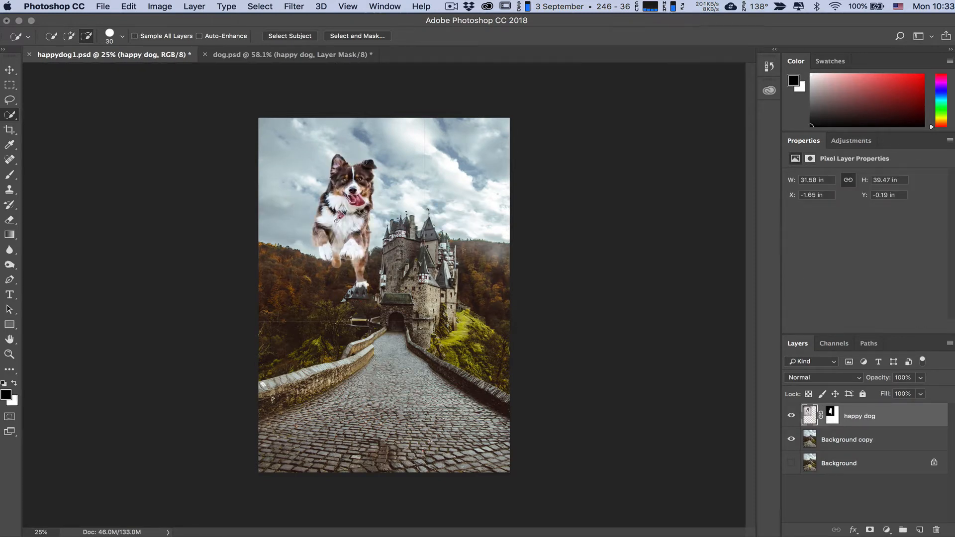
{"action": "key", "text": "v"}
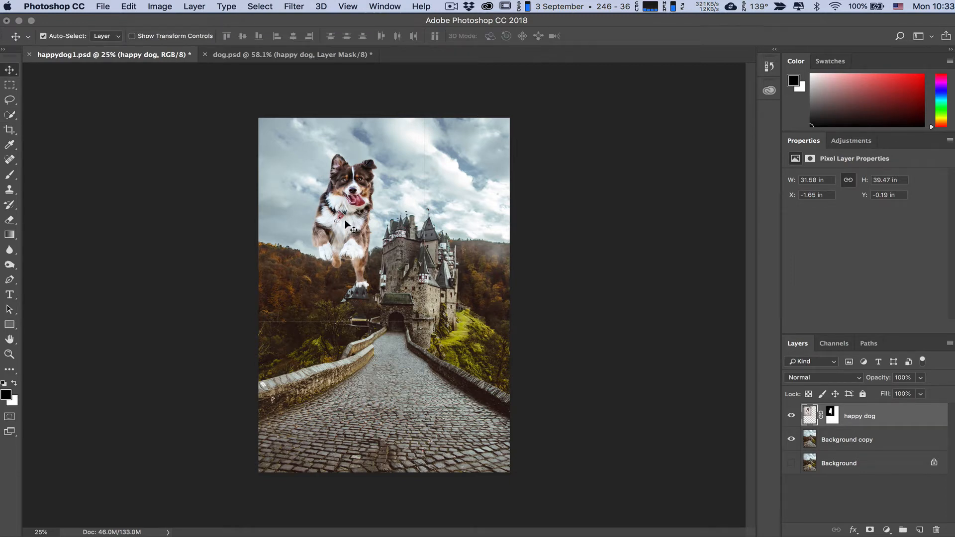
{"action": "left_click_drag", "start_coordinate": [345, 222], "coordinate": [348, 232]}
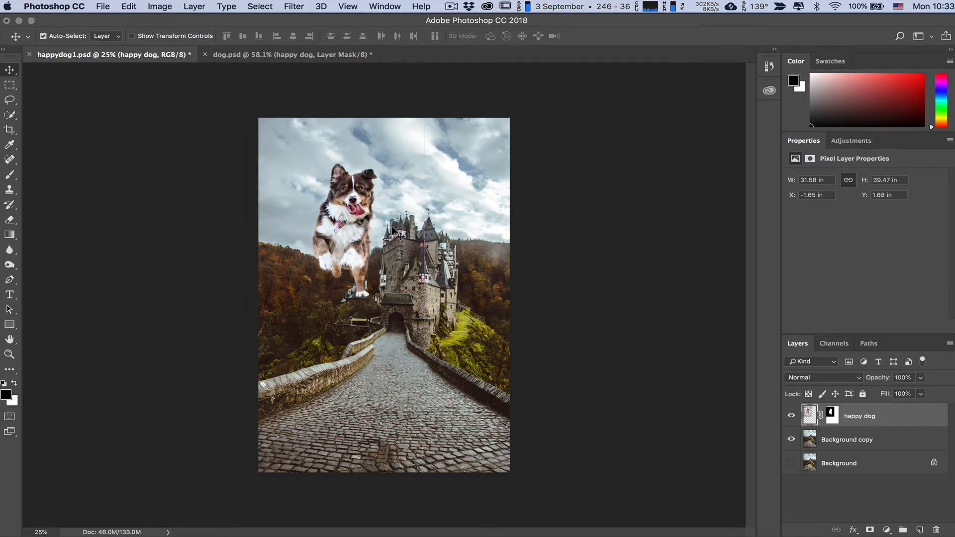
Step: Free Transform the dog to about 71% size, place it on the cobblestone road before the castle, and rotate it about 4°
{"action": "left_click", "coordinate": [128, 6]}
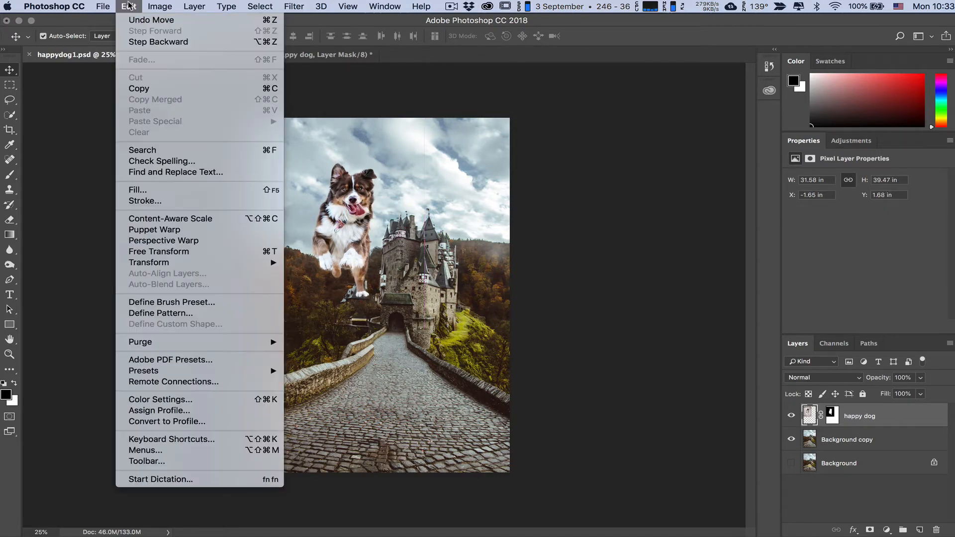
{"action": "left_click", "coordinate": [167, 251]}
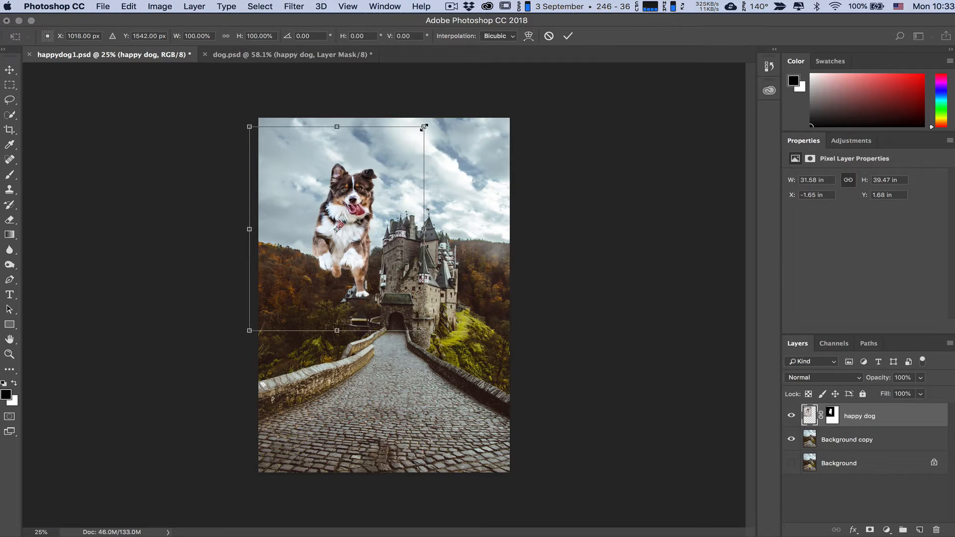
{"action": "left_click_drag", "start_coordinate": [424, 127], "coordinate": [321, 147]}
{"action": "left_click_drag", "start_coordinate": [320, 248], "coordinate": [391, 409]}
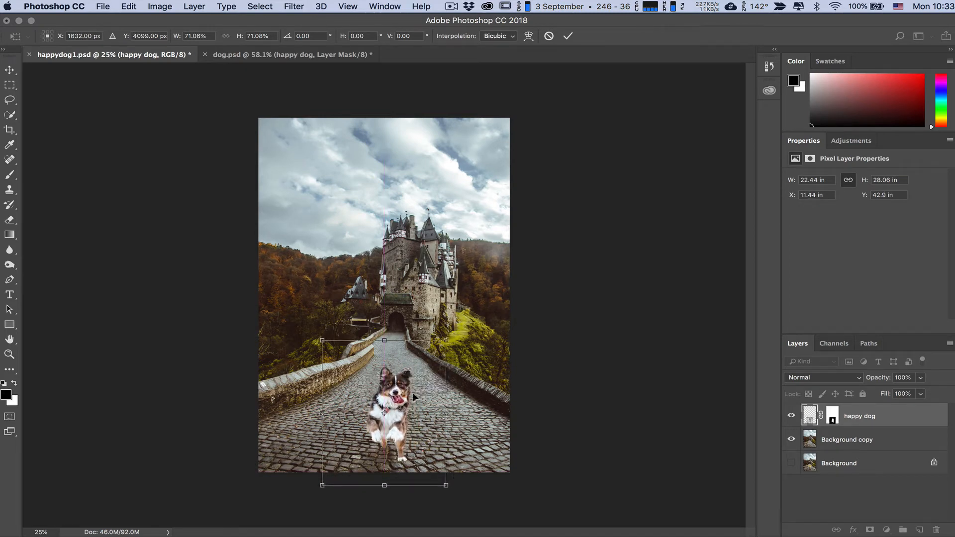
{"action": "left_click_drag", "start_coordinate": [454, 341], "coordinate": [458, 348]}
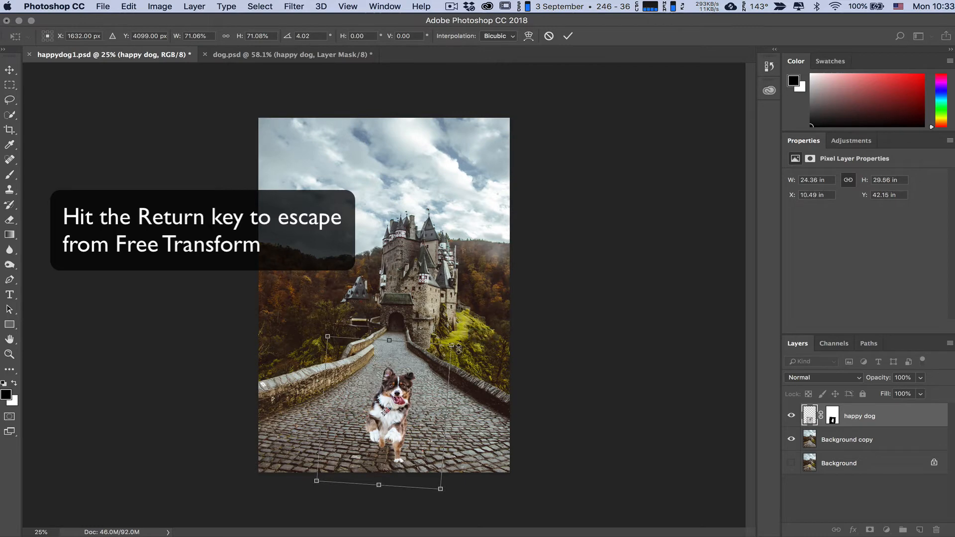
{"action": "key", "text": "Return"}
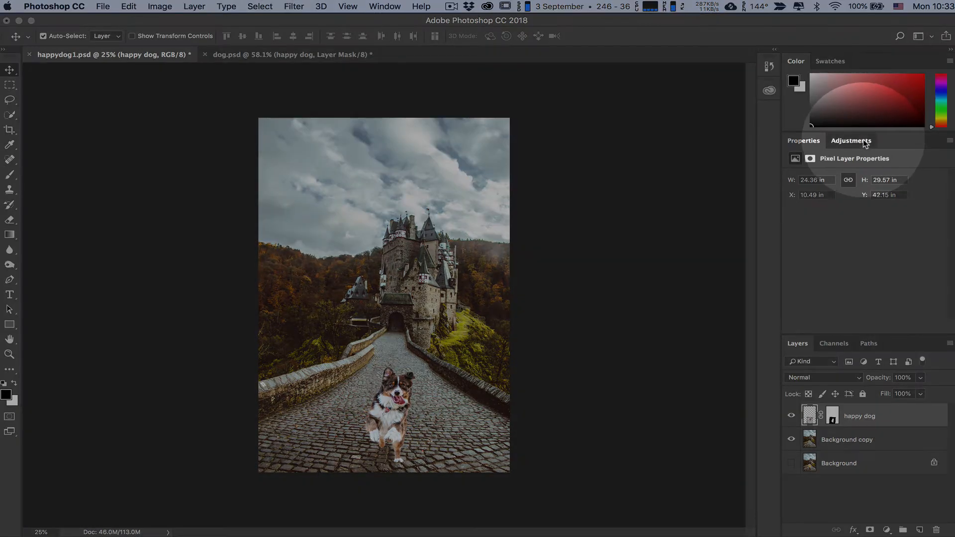
Step: Add a Curves adjustment layer and darken the tones sampled from the dog's white chest with the on-image adjustment tool
{"action": "left_click", "coordinate": [851, 140]}
{"action": "left_click", "coordinate": [845, 165]}
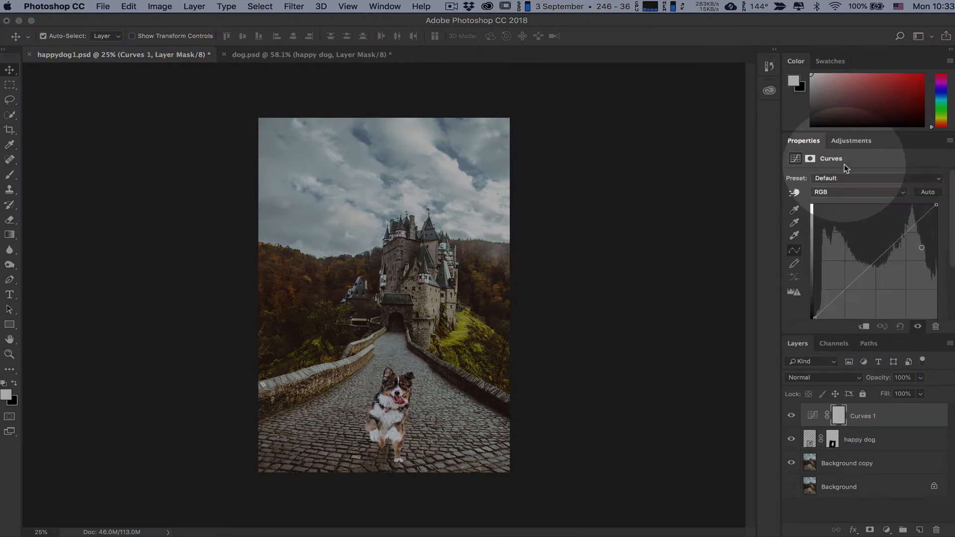
{"action": "left_click", "coordinate": [794, 192]}
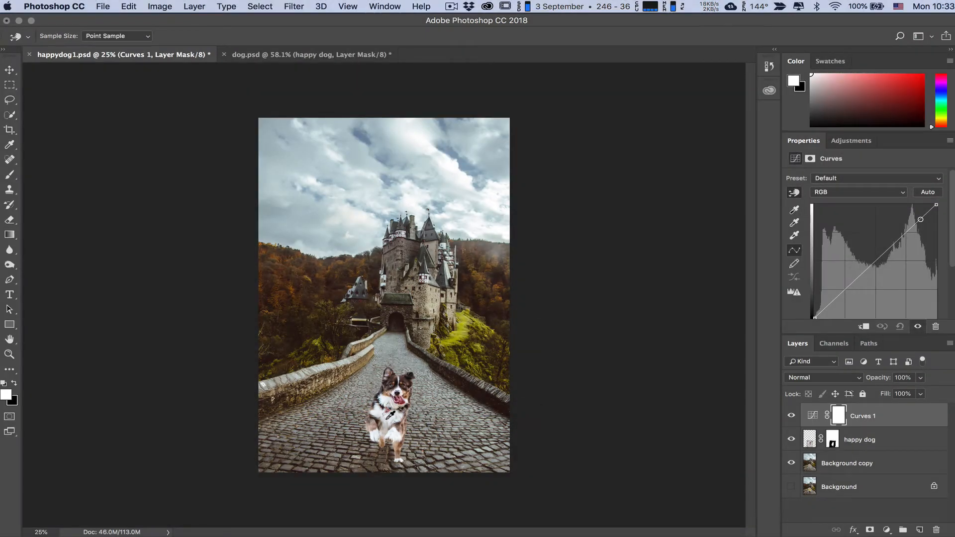
{"action": "key", "text": "super+equal"}
{"action": "key", "text": "super+equal"}
{"action": "scroll", "coordinate": [390, 414], "scroll_direction": "down", "scroll_amount": 3}
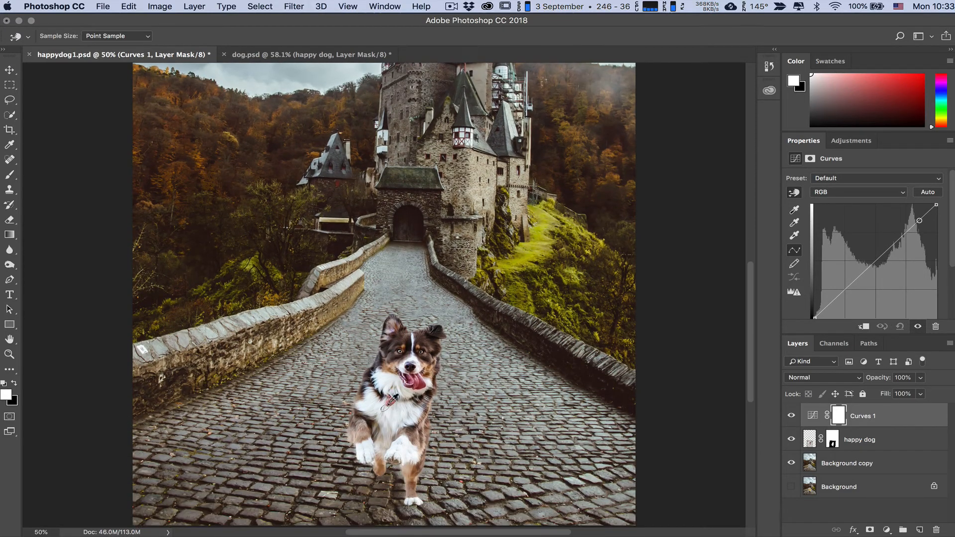
{"action": "left_click_drag", "start_coordinate": [392, 411], "coordinate": [392, 417]}
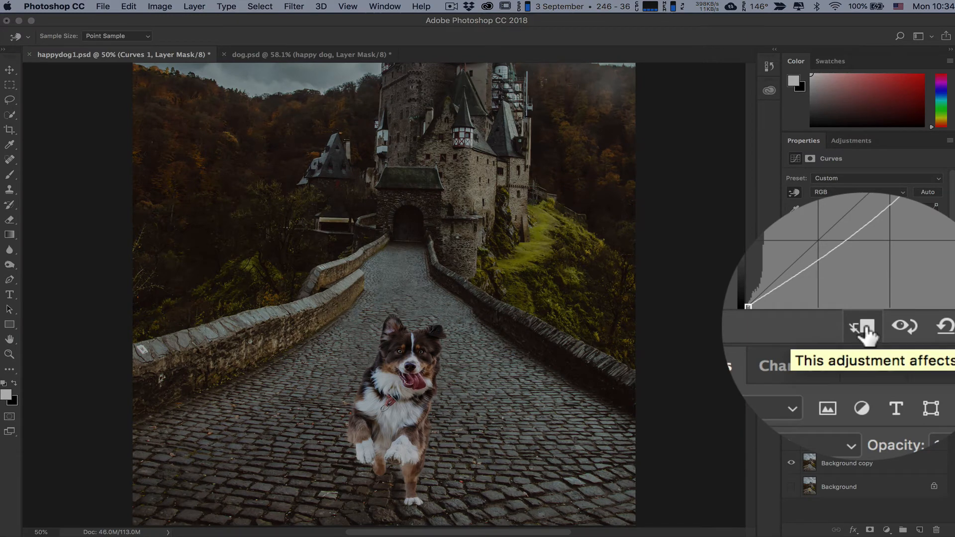
Step: Clip the Curves adjustment to the happy dog layer and fine-tune the tones sampled from the dog's chest and white paw
{"action": "left_click", "coordinate": [865, 332]}
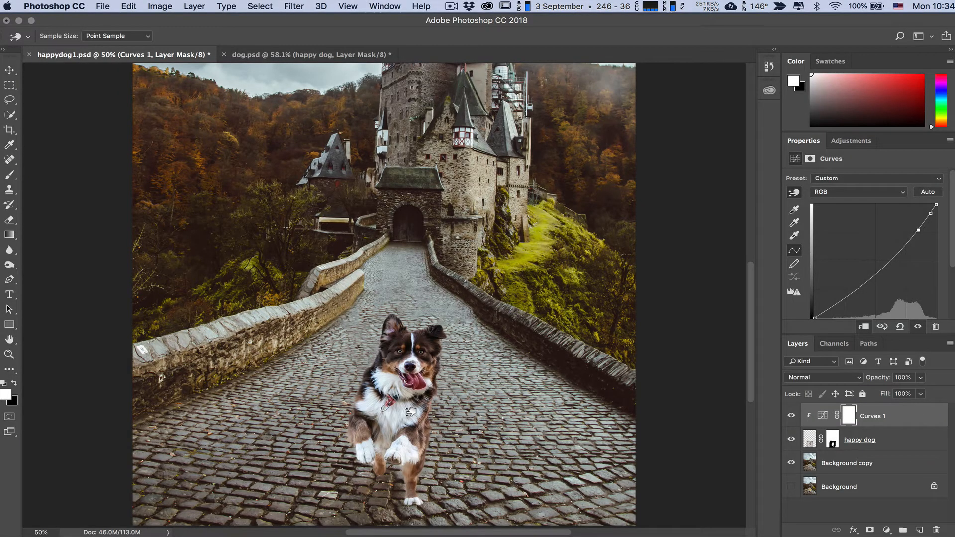
{"action": "left_click_drag", "start_coordinate": [412, 409], "coordinate": [411, 414]}
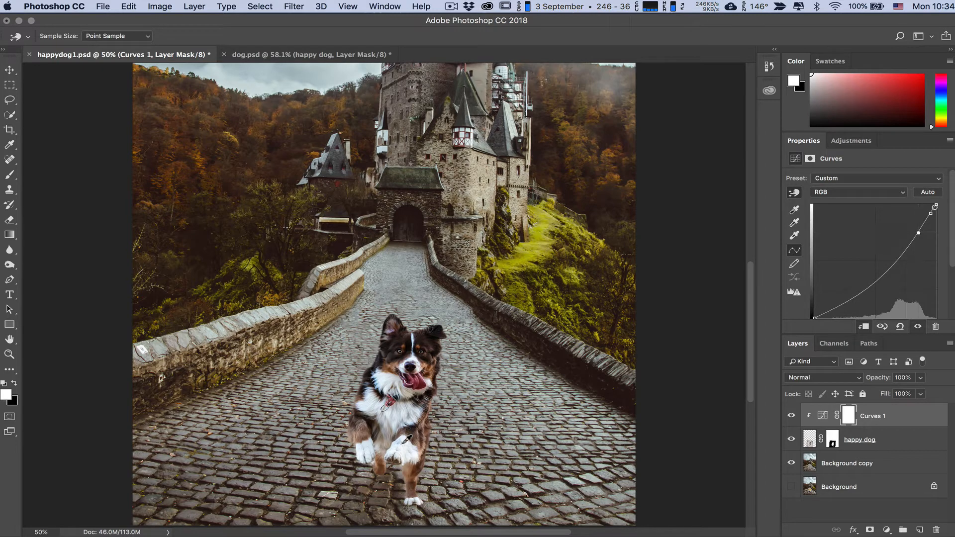
{"action": "left_click_drag", "start_coordinate": [368, 452], "coordinate": [368, 447]}
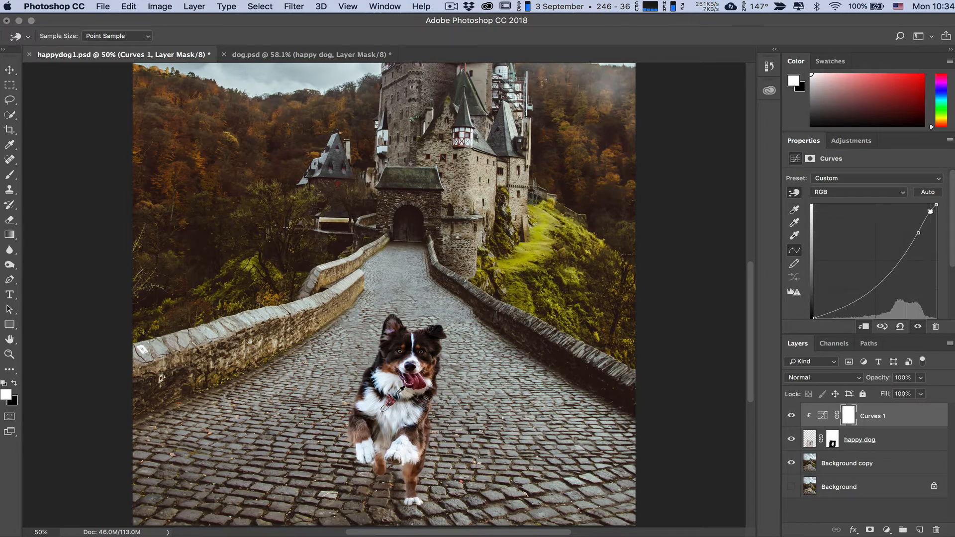
Step: Reshape the dog's curve with several shadow and midtone points, moving the black point inward and lowering the white point to mute highlights
{"action": "left_click_drag", "start_coordinate": [815, 318], "coordinate": [824, 317]}
{"action": "left_click_drag", "start_coordinate": [918, 232], "coordinate": [899, 258]}
{"action": "left_click_drag", "start_coordinate": [937, 205], "coordinate": [927, 227]}
{"action": "left_click_drag", "start_coordinate": [899, 259], "coordinate": [853, 293]}
{"action": "left_click_drag", "start_coordinate": [926, 227], "coordinate": [906, 256]}
{"action": "mouse_move", "coordinate": [832, 312]}
{"action": "left_mouse_down"}
{"action": "mouse_move", "coordinate": [858, 297]}
{"action": "mouse_move", "coordinate": [844, 310]}
{"action": "left_mouse_up"}
{"action": "left_click", "coordinate": [831, 304]}
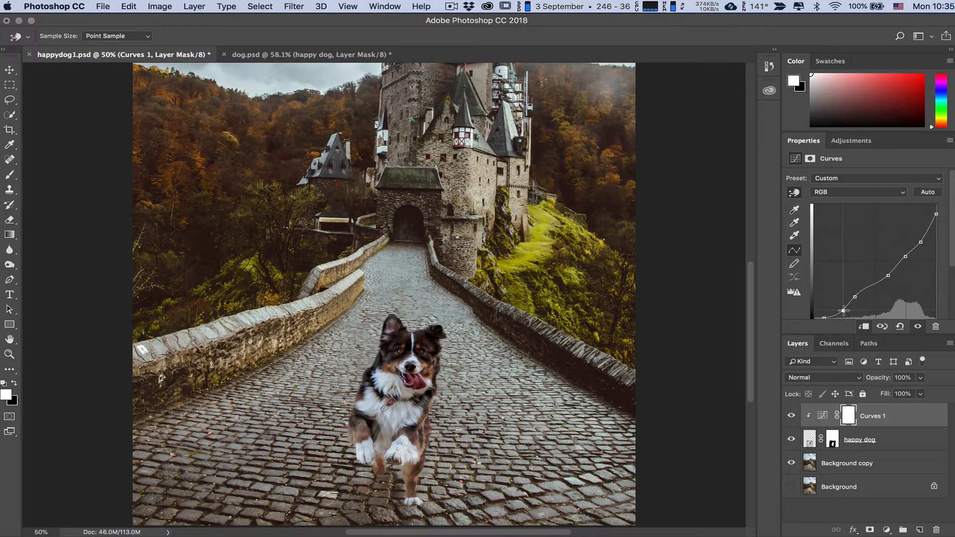
{"action": "left_click_drag", "start_coordinate": [936, 214], "coordinate": [886, 282]}
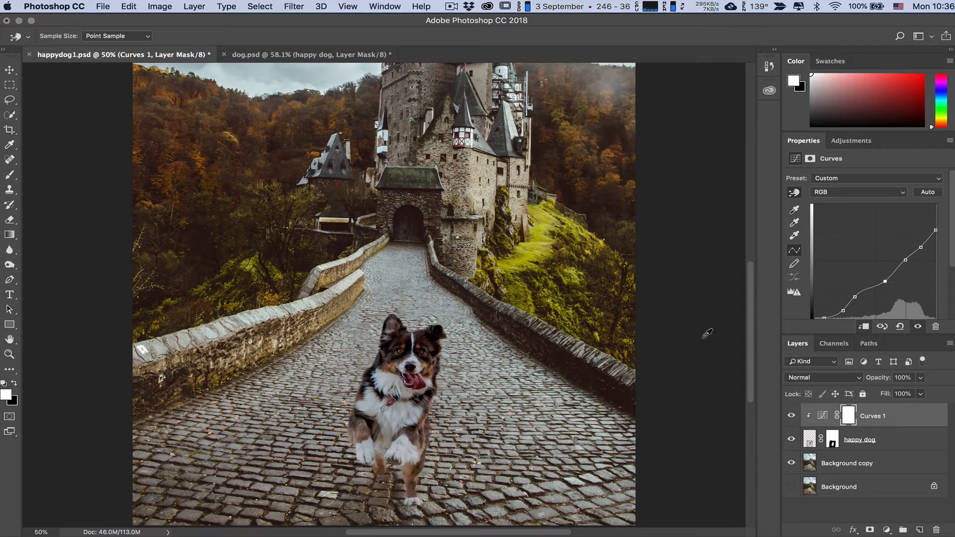
Step: Duplicate the happy dog layer within happydog1.psd and clip the Curves 1 adjustment to the duplicate
{"action": "key", "text": "super+minus"}
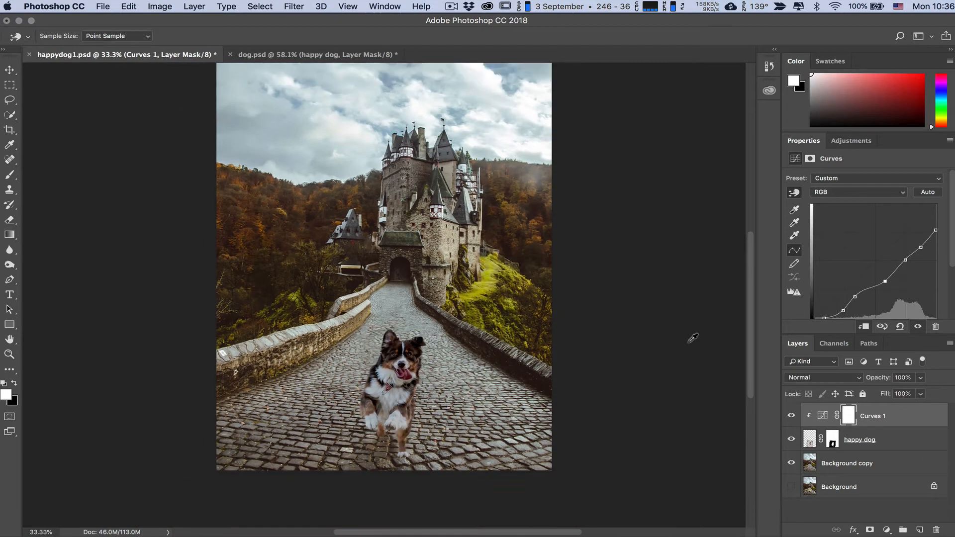
{"action": "scroll", "coordinate": [693, 338], "scroll_direction": "up", "scroll_amount": 2}
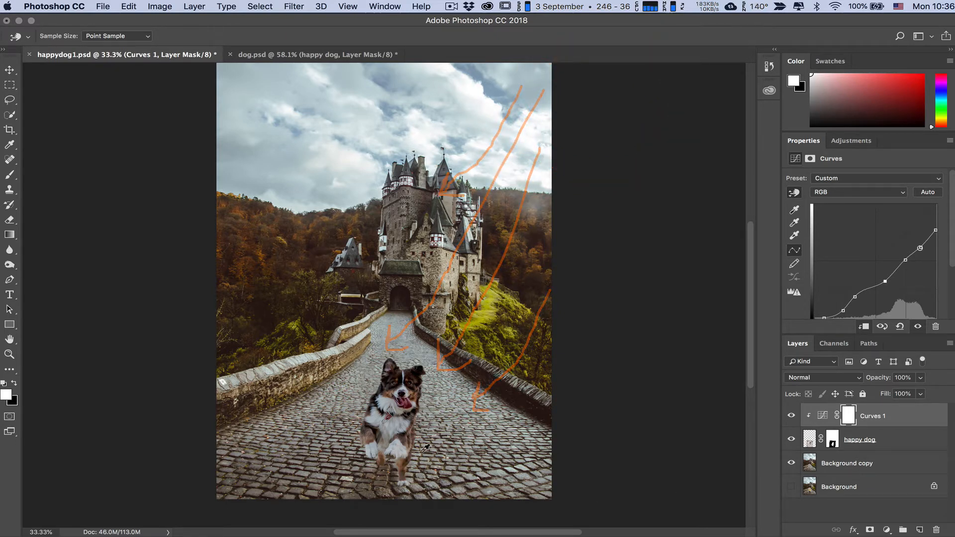
{"action": "key", "text": "super+0"}
{"action": "key", "text": "super+plus"}
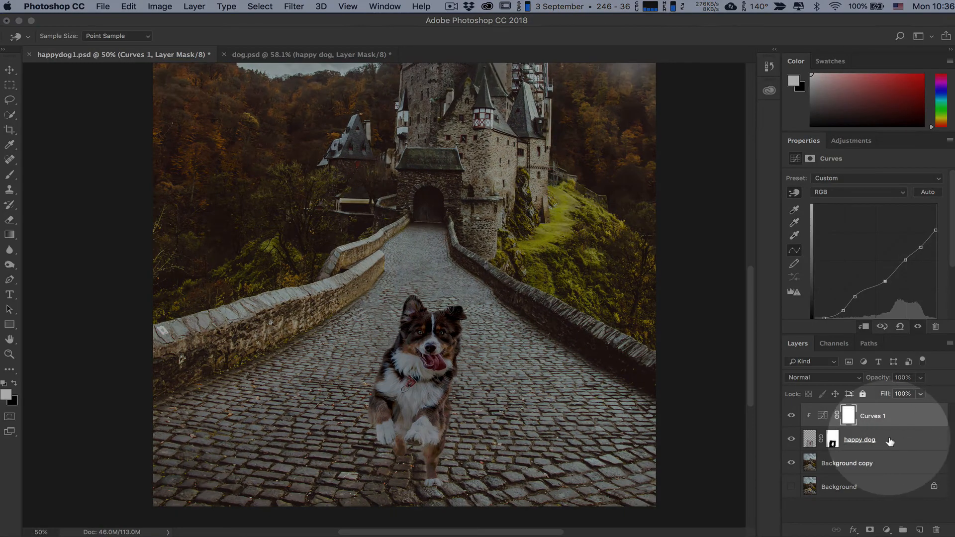
{"action": "left_click", "coordinate": [887, 441]}
{"action": "left_click", "coordinate": [950, 344]}
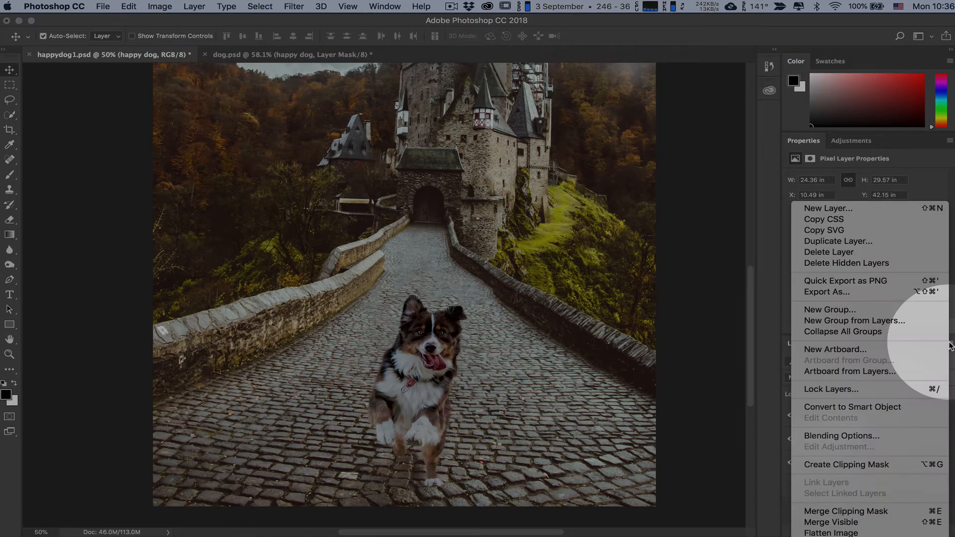
{"action": "left_click", "coordinate": [847, 240]}
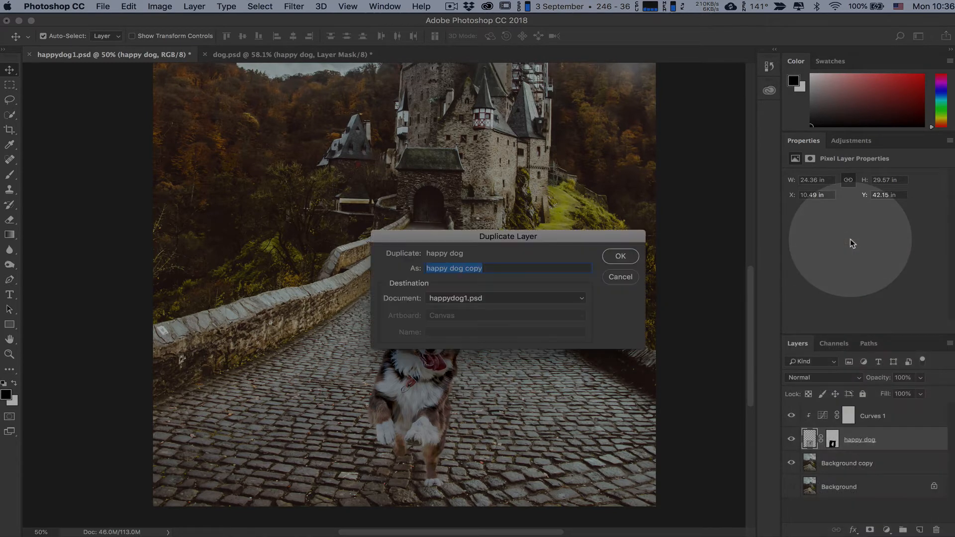
{"action": "left_click", "coordinate": [620, 256]}
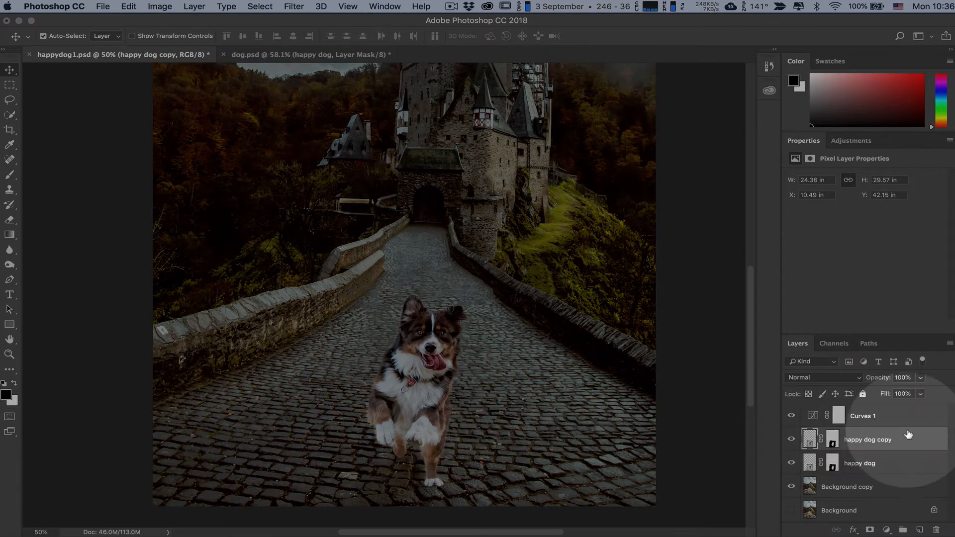
{"action": "left_click", "coordinate": [885, 415]}
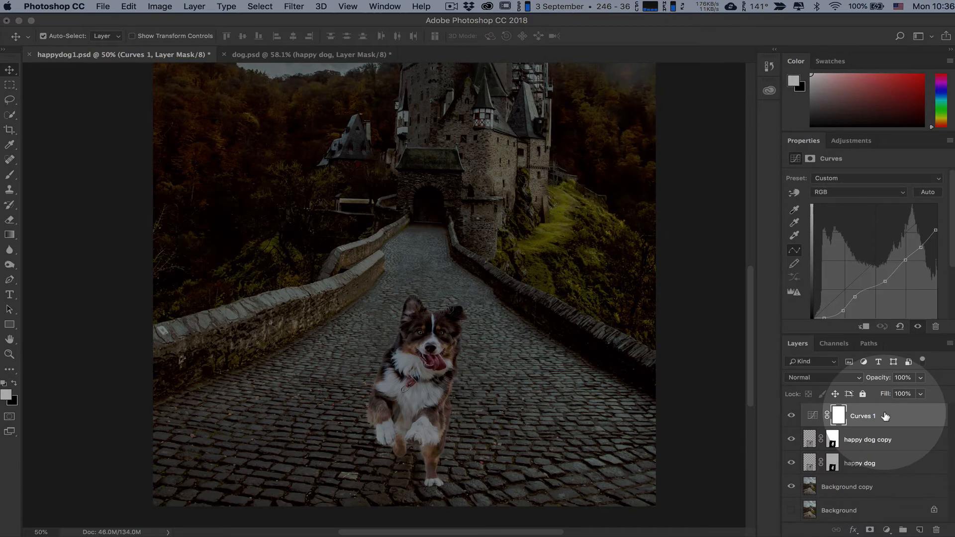
{"action": "left_click", "coordinate": [865, 327]}
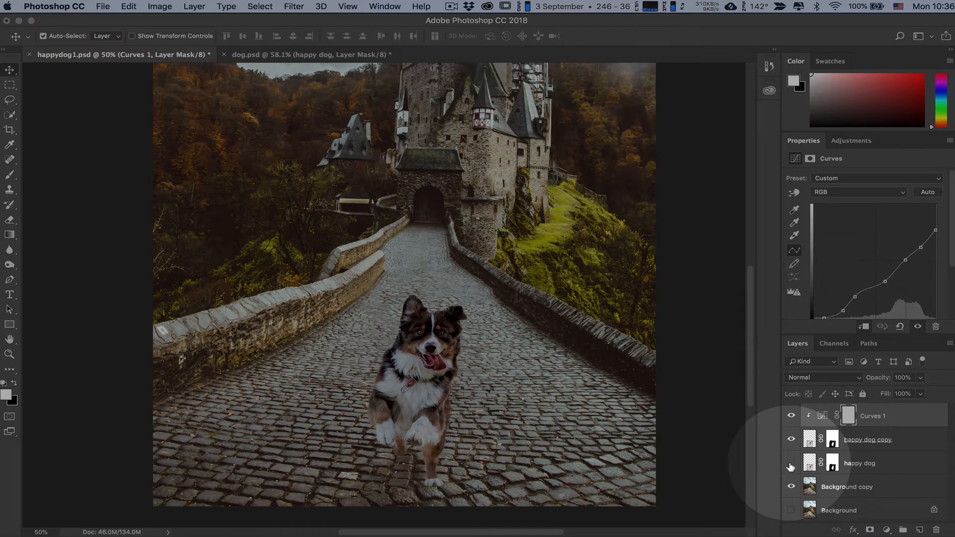
Step: Dodge the highlights on the happy dog copy layer's front paw and lit side of the face, using a 200 brush at 4% exposure
{"action": "left_click", "coordinate": [912, 441]}
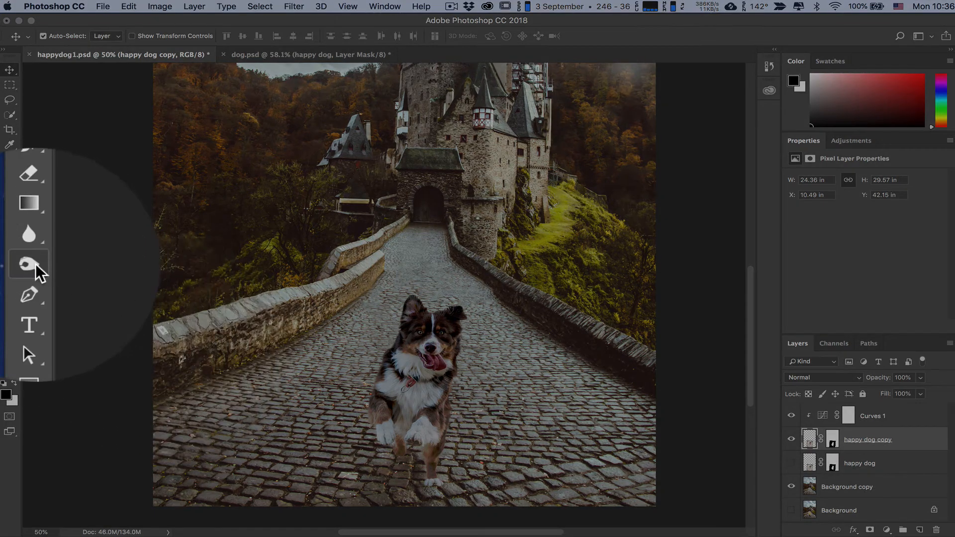
{"action": "left_click", "coordinate": [11, 264]}
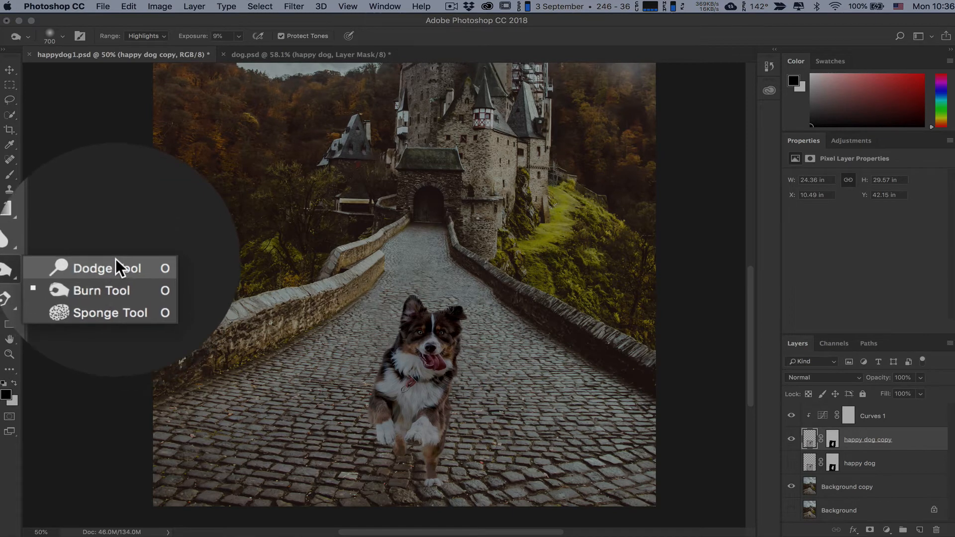
{"action": "left_click", "coordinate": [112, 253]}
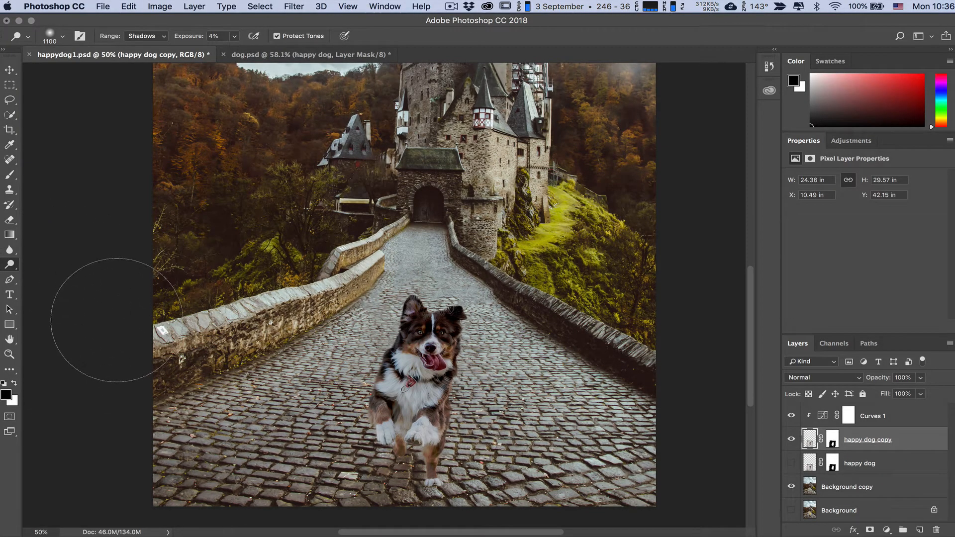
{"action": "key", "text": "bracketleft"}
{"action": "key", "text": "bracketleft"}
{"action": "key", "text": "bracketleft"}
{"action": "key", "text": "bracketleft"}
{"action": "key", "text": "bracketleft"}
{"action": "key", "text": "bracketleft"}
{"action": "key", "text": "bracketleft"}
{"action": "key", "text": "bracketleft"}
{"action": "key", "text": "bracketleft"}
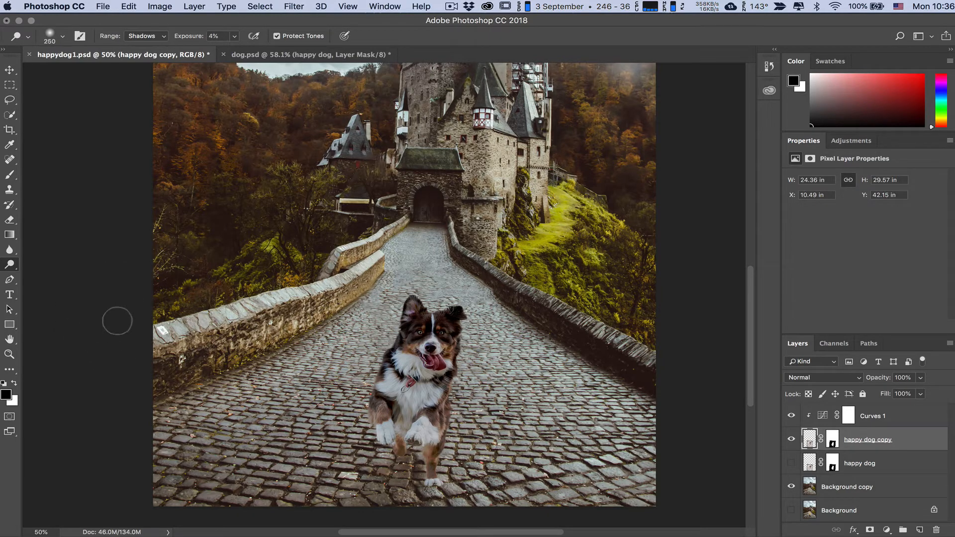
{"action": "key", "text": "bracketleft"}
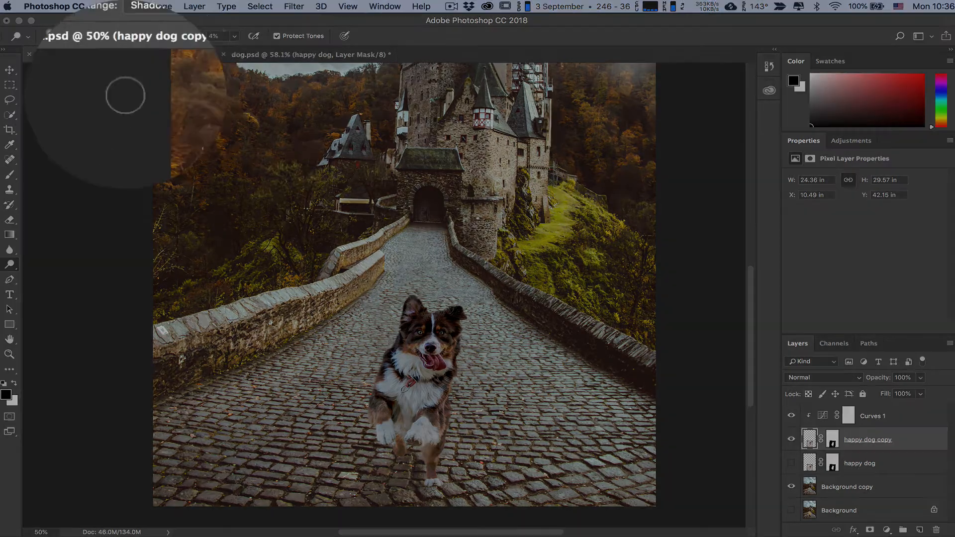
{"action": "left_click", "coordinate": [161, 37]}
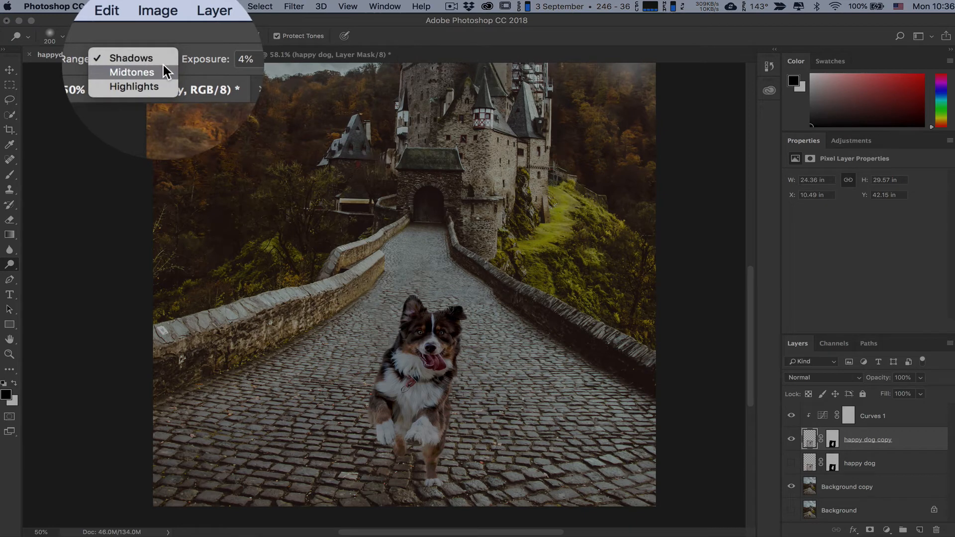
{"action": "left_click", "coordinate": [159, 85]}
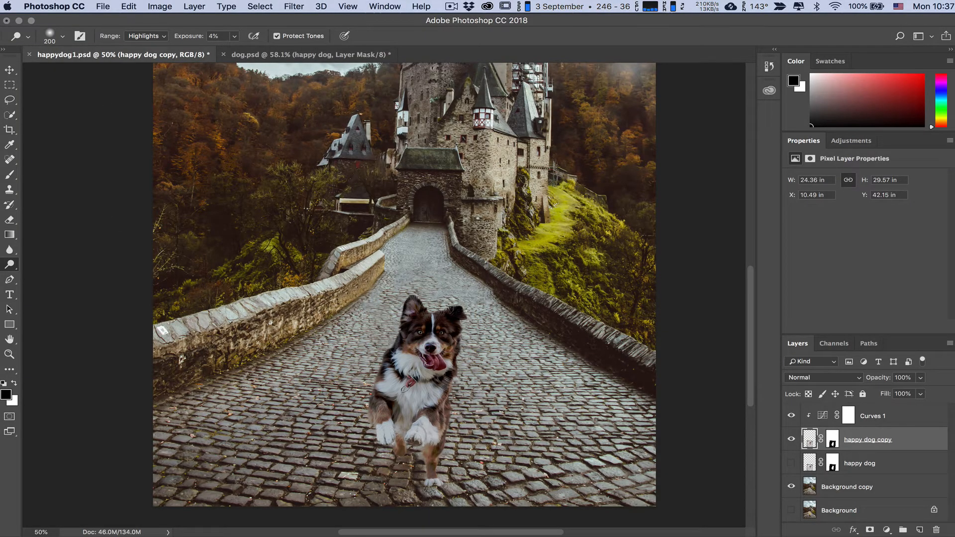
{"action": "left_click_drag", "start_coordinate": [422, 433], "coordinate": [421, 434]}
{"action": "mouse_move", "coordinate": [442, 333]}
{"action": "left_mouse_down"}
{"action": "mouse_move", "coordinate": [434, 327]}
{"action": "mouse_move", "coordinate": [443, 369]}
{"action": "left_mouse_up"}
Step: Dodge the midtones along the dog's lit side, from the face down to the front paw
{"action": "left_click", "coordinate": [162, 36]}
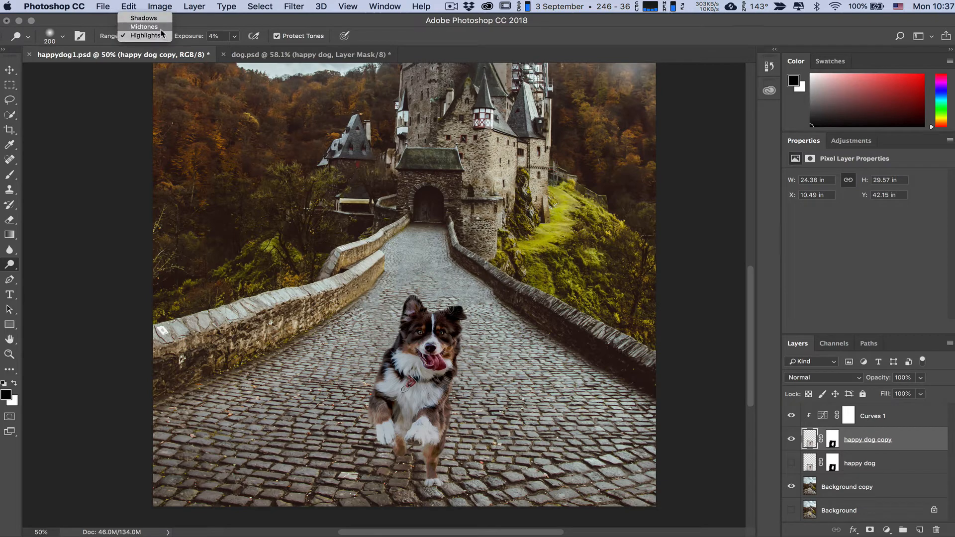
{"action": "left_click", "coordinate": [143, 26]}
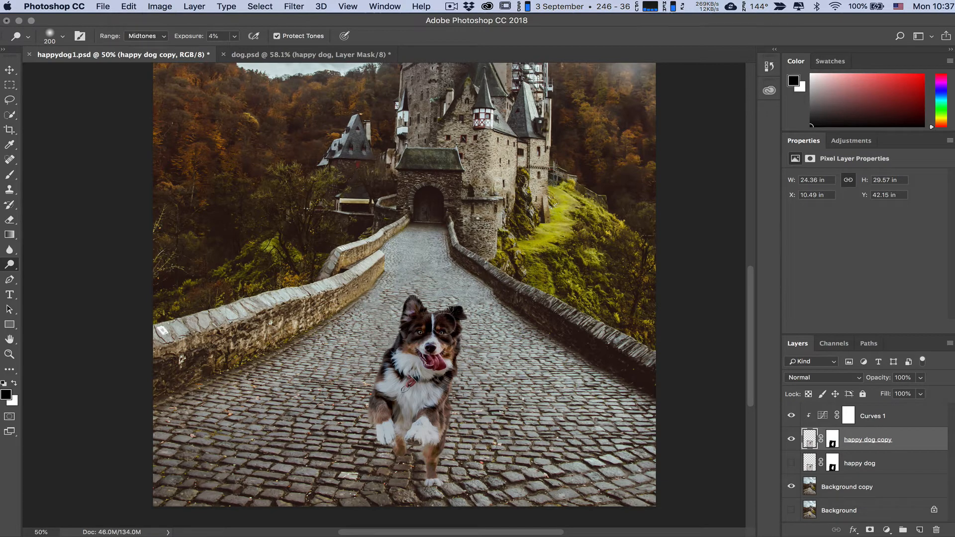
{"action": "mouse_move", "coordinate": [444, 324]}
{"action": "left_mouse_down"}
{"action": "mouse_move", "coordinate": [435, 318]}
{"action": "mouse_move", "coordinate": [448, 366]}
{"action": "mouse_move", "coordinate": [432, 415]}
{"action": "left_mouse_up"}
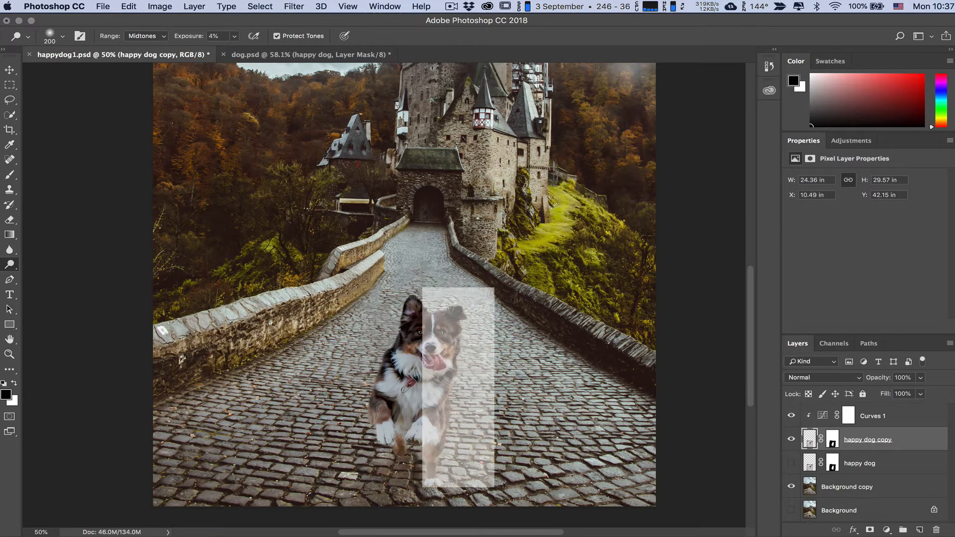
Step: Dodge the highlights on the dog's white chest, paw and muzzle with a 100 brush at 6% exposure
{"action": "key", "text": "super+plus"}
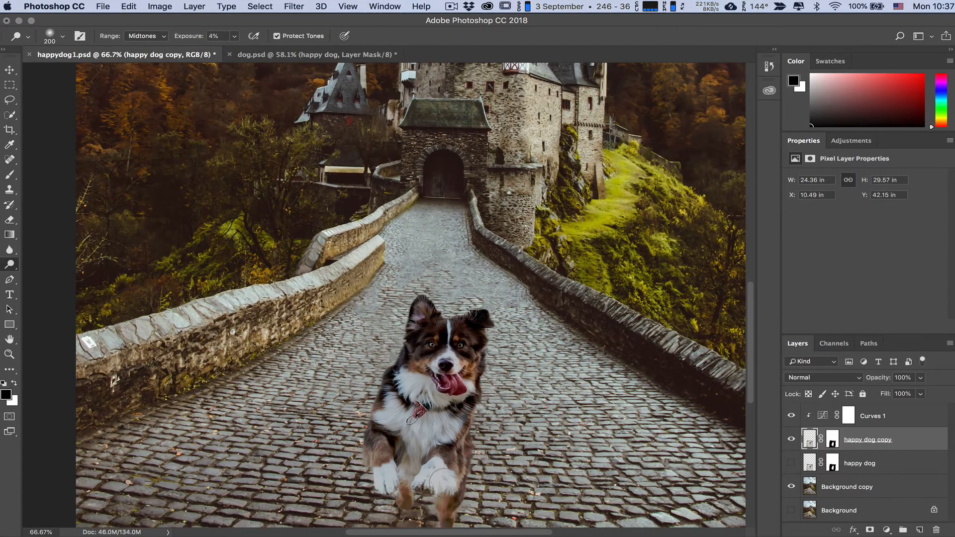
{"action": "scroll", "coordinate": [444, 483], "scroll_direction": "down", "scroll_amount": 4}
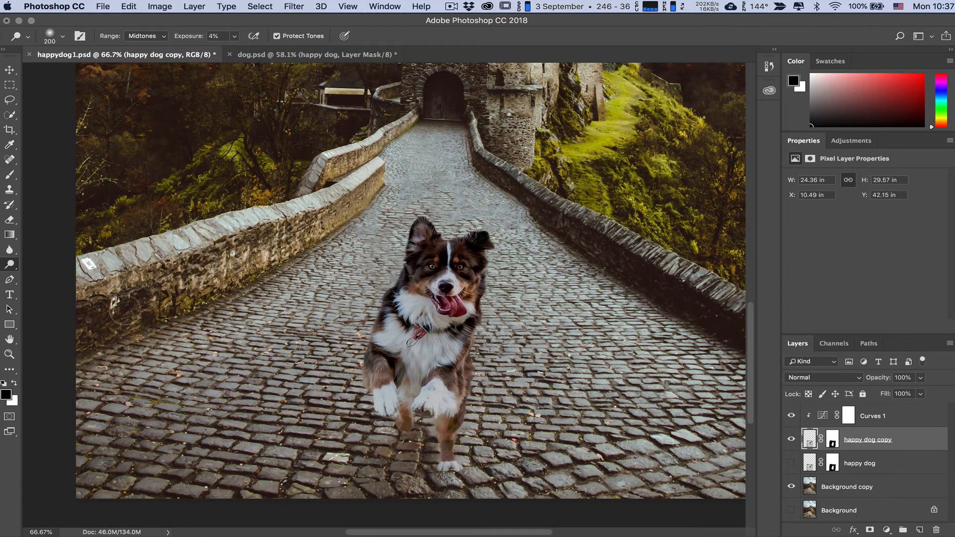
{"action": "left_click", "coordinate": [143, 36]}
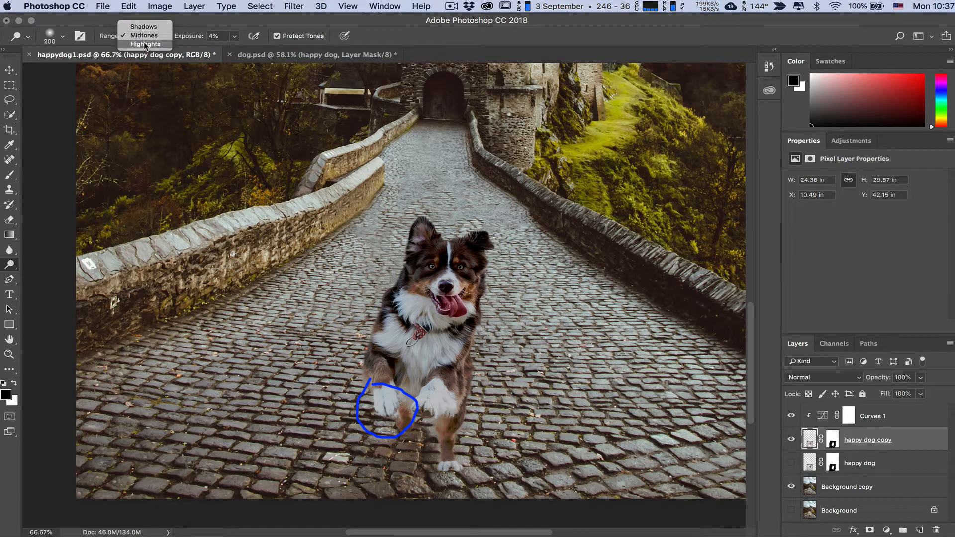
{"action": "key", "text": "bracketleft"}
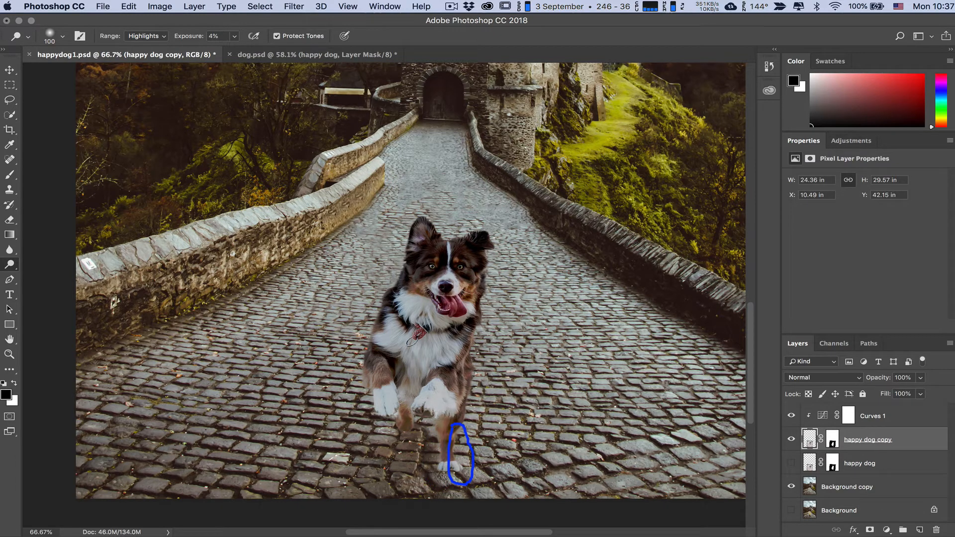
{"action": "left_click", "coordinate": [213, 36]}
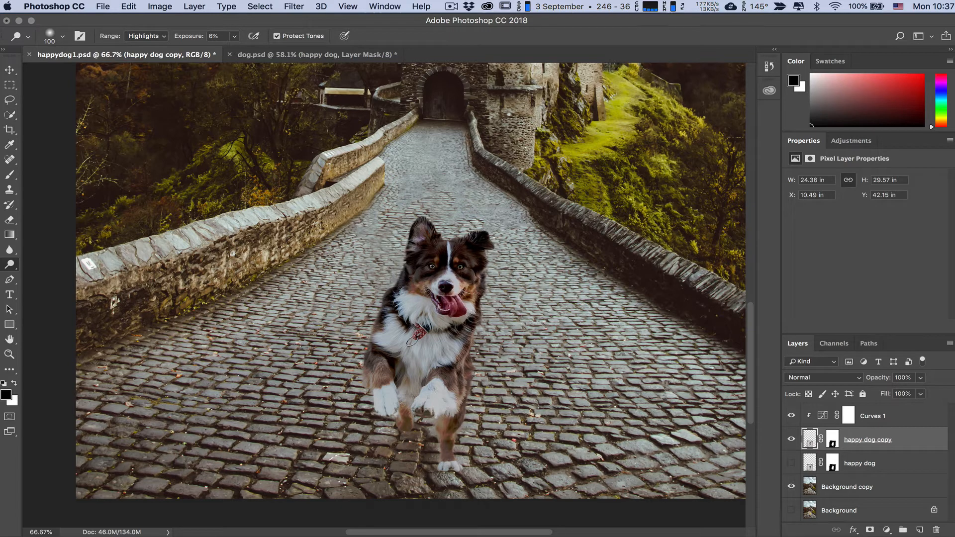
{"action": "mouse_move", "coordinate": [428, 344]}
{"action": "left_mouse_down"}
{"action": "mouse_move", "coordinate": [428, 365]}
{"action": "mouse_move", "coordinate": [448, 351]}
{"action": "left_mouse_up"}
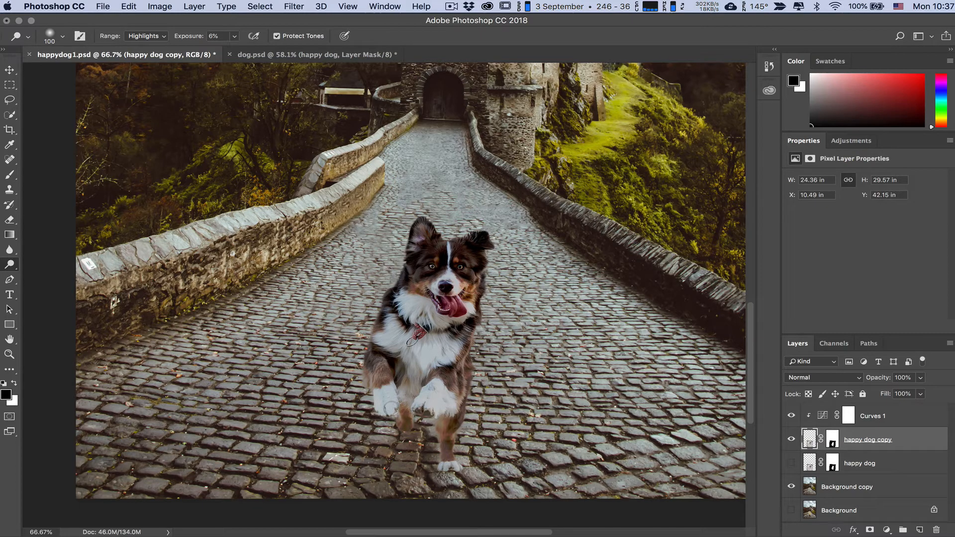
{"action": "mouse_move", "coordinate": [390, 410]}
{"action": "left_mouse_down"}
{"action": "mouse_move", "coordinate": [394, 337]}
{"action": "mouse_move", "coordinate": [411, 305]}
{"action": "mouse_move", "coordinate": [450, 323]}
{"action": "left_mouse_up"}
Step: Burn the highlights around the dog's front paws at 9% exposure, and switch the Burn tool to Midtones with a smaller brush
{"action": "right_click", "coordinate": [10, 265]}
{"action": "left_click", "coordinate": [41, 275]}
{"action": "left_click_drag", "start_coordinate": [382, 391], "coordinate": [422, 382]}
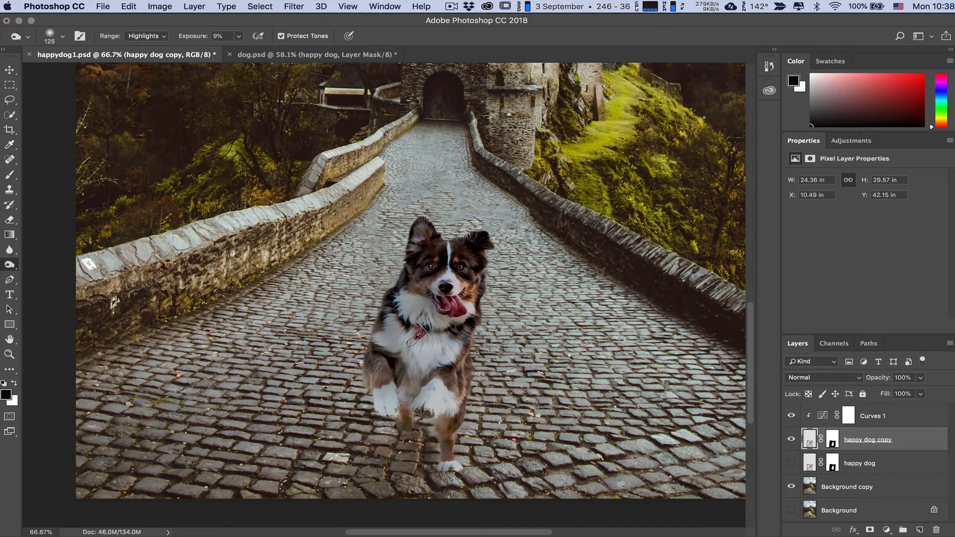
{"action": "key", "text": "alt+shift+m"}
{"action": "key", "text": "bracketleft"}
{"action": "key", "text": "bracketleft"}
{"action": "key", "text": "bracketleft"}
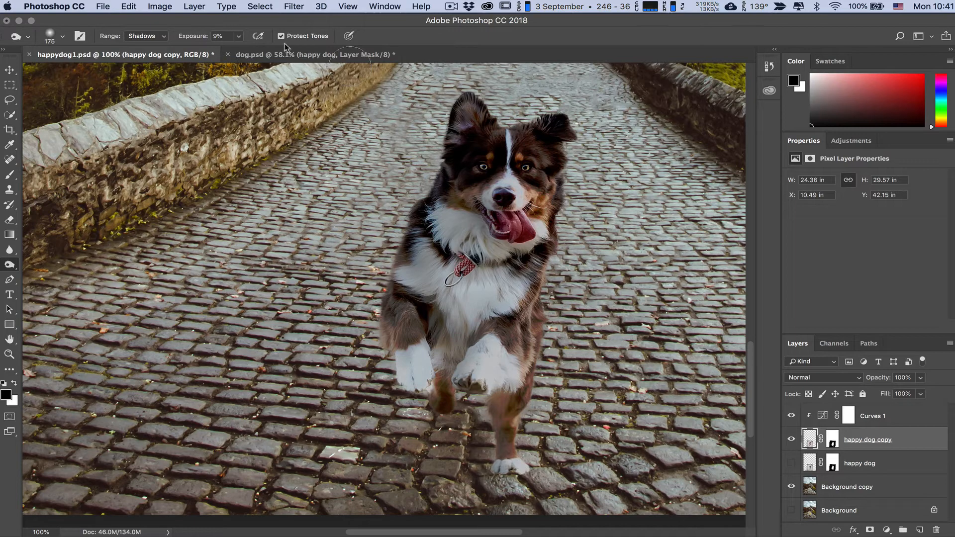
Step: Add 2% uniform, monochromatic noise to the happy dog copy layer, checking the dog's face in the filter preview
{"action": "left_click", "coordinate": [302, 6]}
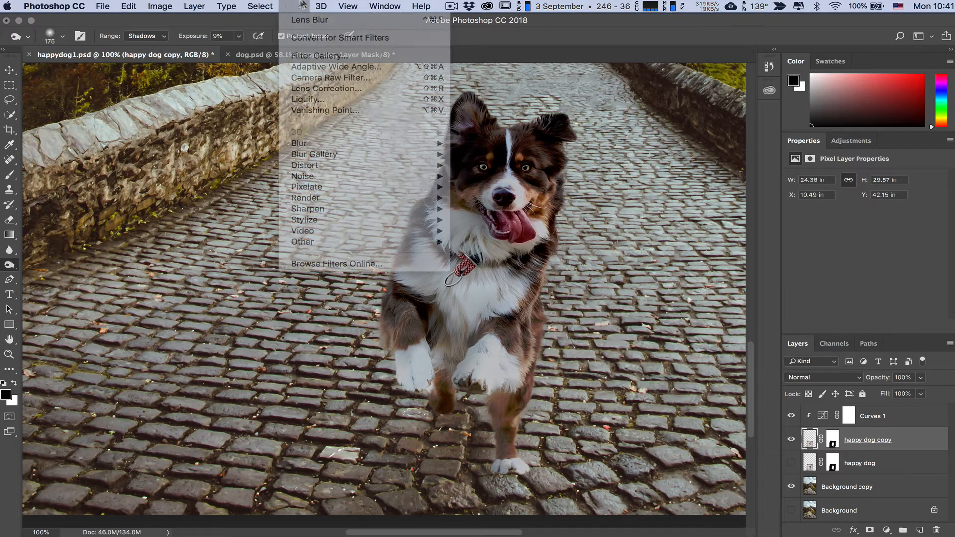
{"action": "mouse_move", "coordinate": [337, 174]}
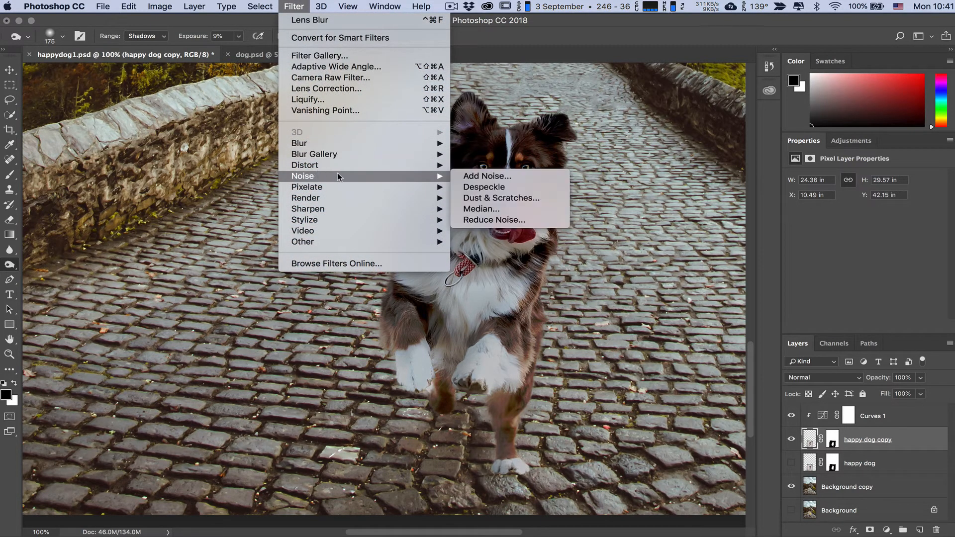
{"action": "left_click", "coordinate": [492, 177]}
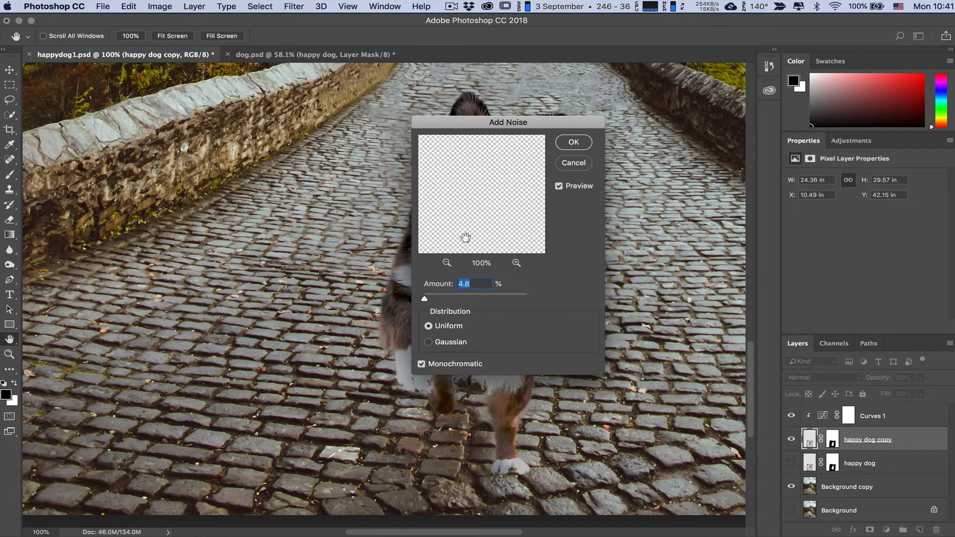
{"action": "left_click", "coordinate": [449, 264]}
{"action": "left_click", "coordinate": [448, 265]}
{"action": "left_click", "coordinate": [449, 265]}
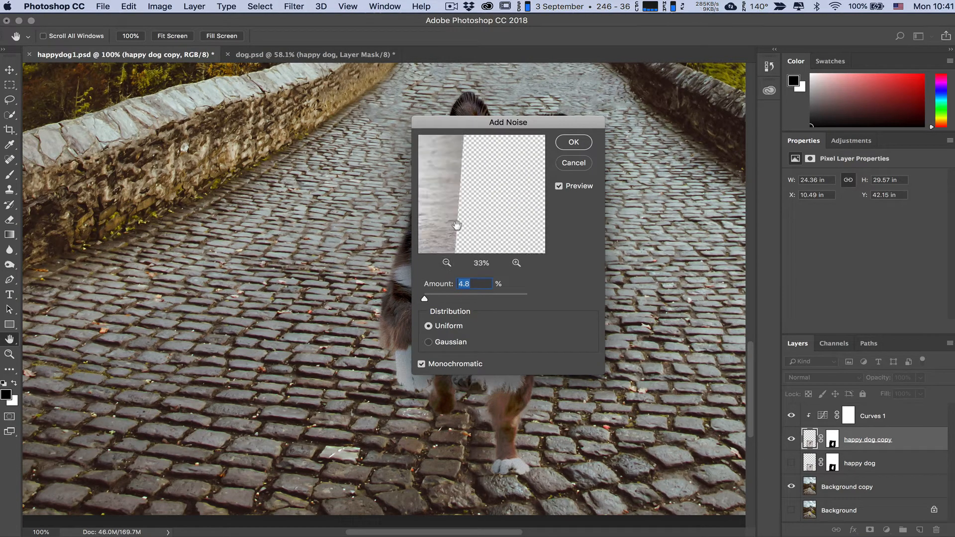
{"action": "left_click_drag", "start_coordinate": [447, 210], "coordinate": [490, 217]}
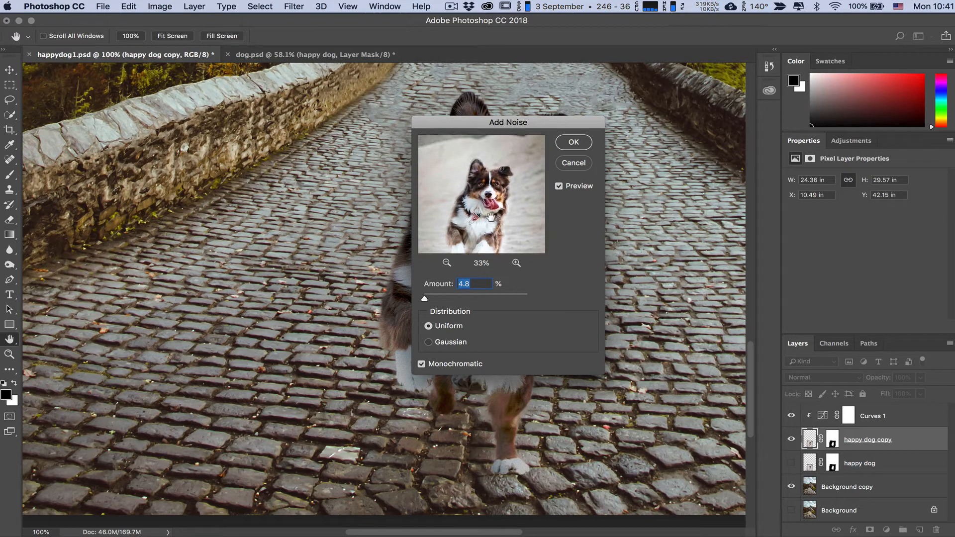
{"action": "left_click", "coordinate": [515, 263]}
{"action": "left_click", "coordinate": [515, 263]}
{"action": "left_click", "coordinate": [515, 264]}
{"action": "left_click", "coordinate": [516, 263]}
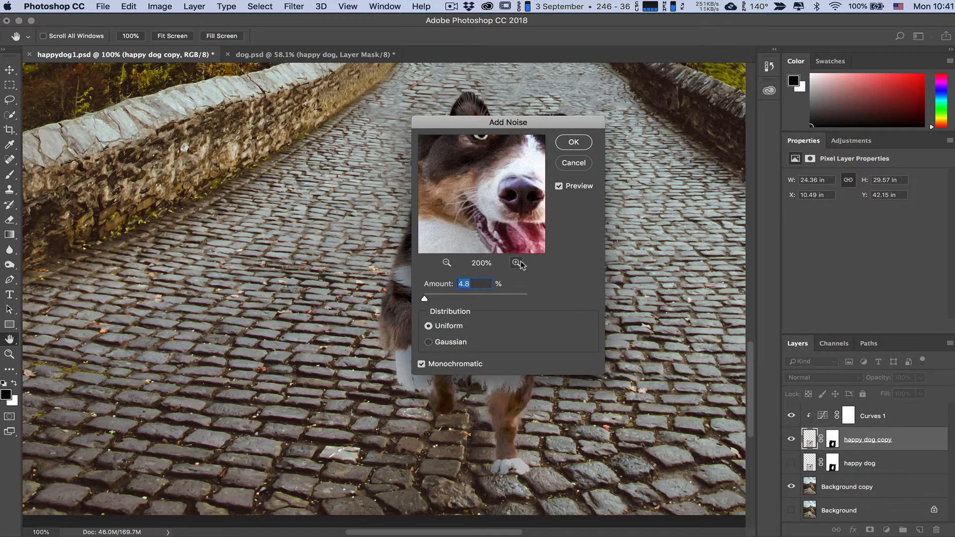
{"action": "left_click_drag", "start_coordinate": [503, 219], "coordinate": [500, 247]}
{"action": "type", "text": "2"}
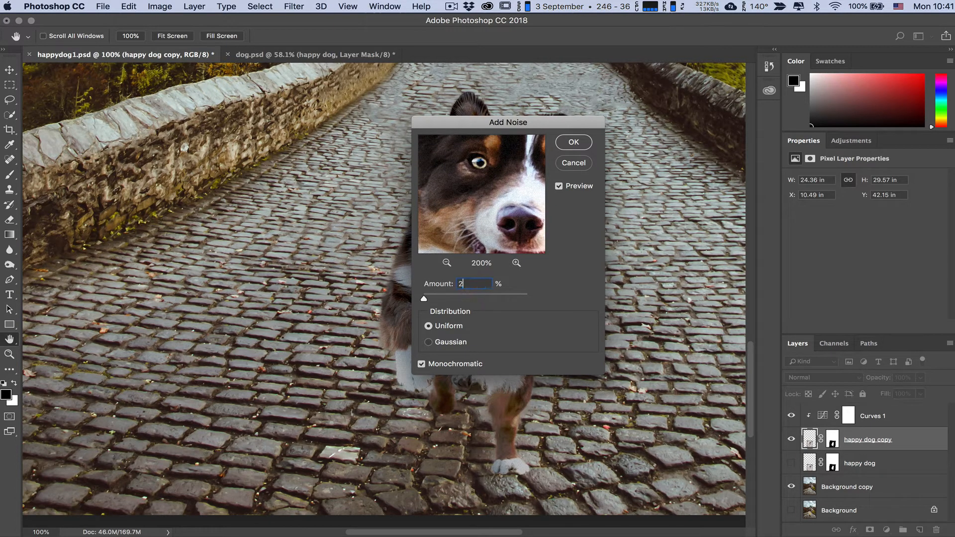
{"action": "left_click", "coordinate": [574, 142]}
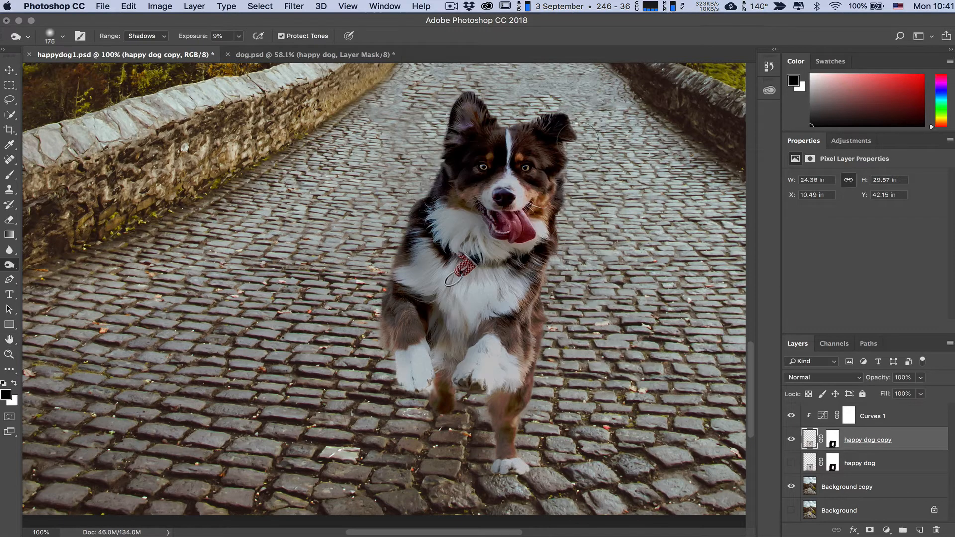
Step: Soften the dog with the Blur tool at 6% strength, using a 1000 brush over its head and body
{"action": "left_click", "coordinate": [293, 6]}
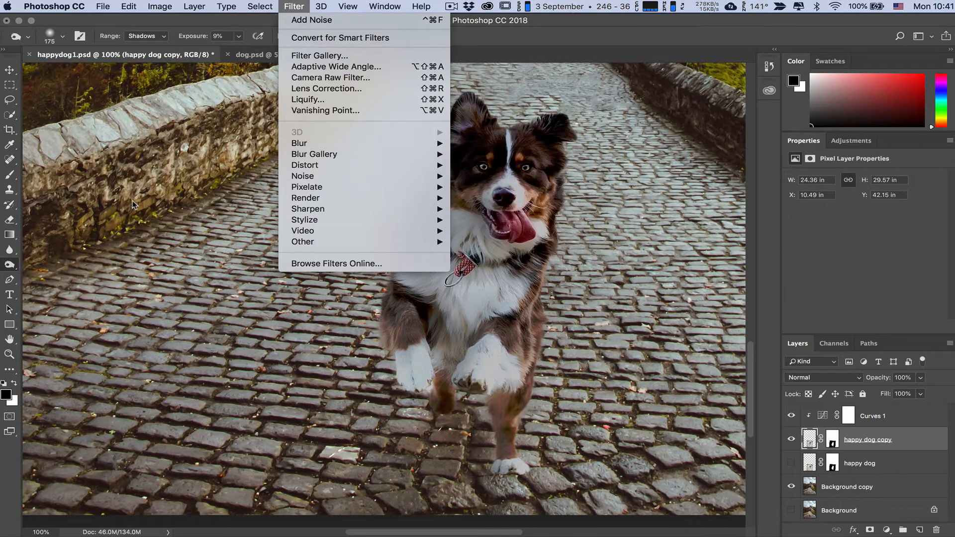
{"action": "left_click", "coordinate": [10, 249]}
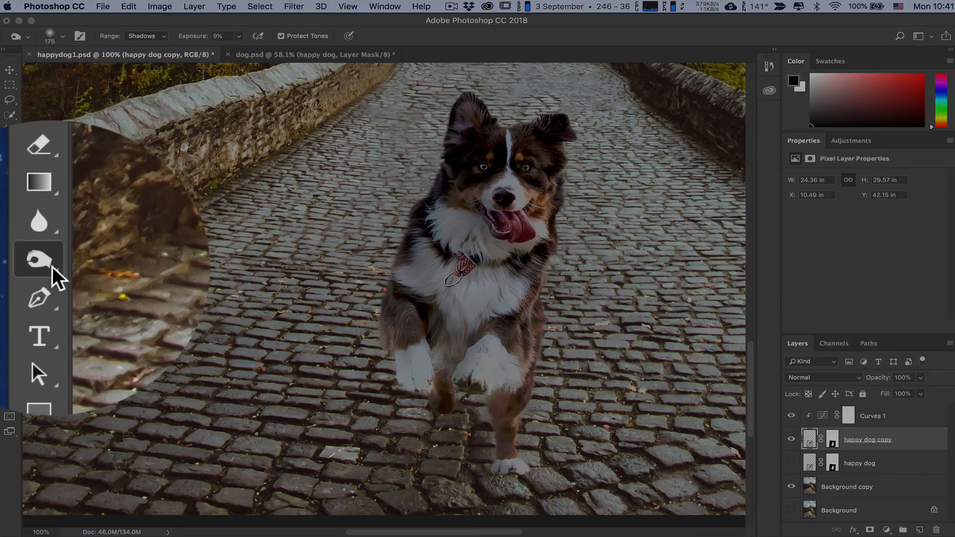
{"action": "right_click", "coordinate": [41, 248]}
{"action": "left_click", "coordinate": [115, 246]}
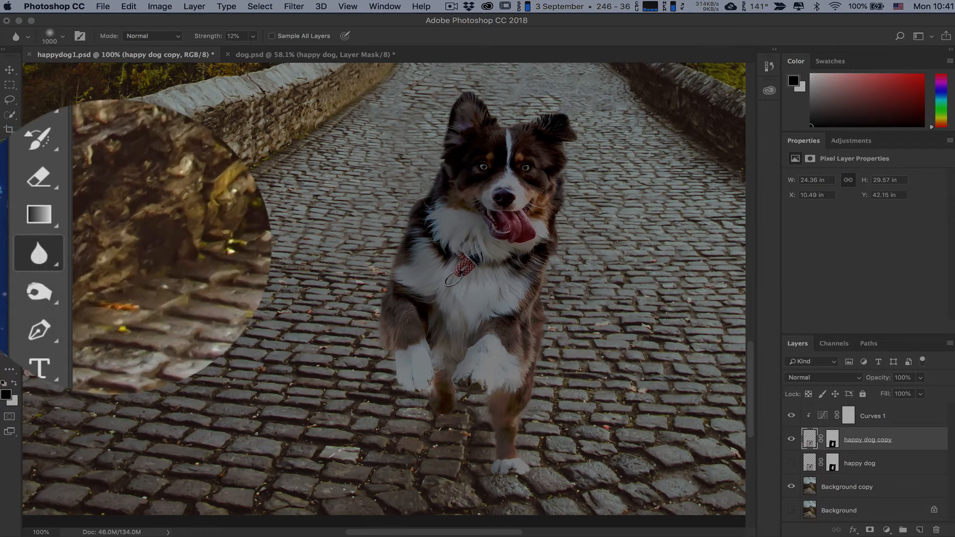
{"action": "left_click", "coordinate": [254, 36]}
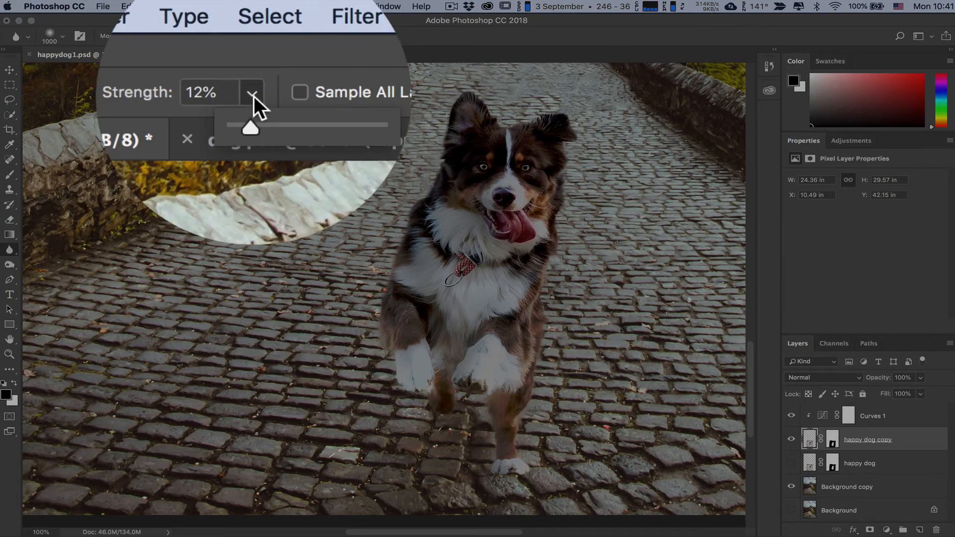
{"action": "left_click_drag", "start_coordinate": [254, 48], "coordinate": [250, 48]}
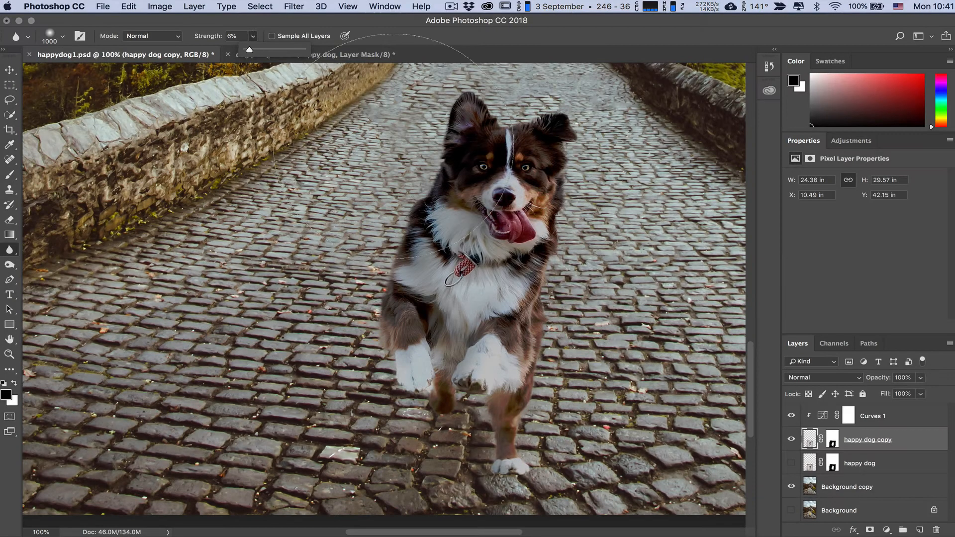
{"action": "mouse_move", "coordinate": [483, 171]}
{"action": "left_mouse_down"}
{"action": "mouse_move", "coordinate": [480, 305]}
{"action": "mouse_move", "coordinate": [458, 400]}
{"action": "mouse_move", "coordinate": [480, 415]}
{"action": "mouse_move", "coordinate": [425, 389]}
{"action": "mouse_move", "coordinate": [398, 325]}
{"action": "mouse_move", "coordinate": [376, 256]}
{"action": "mouse_move", "coordinate": [381, 168]}
{"action": "mouse_move", "coordinate": [403, 177]}
{"action": "mouse_move", "coordinate": [390, 196]}
{"action": "mouse_move", "coordinate": [364, 345]}
{"action": "mouse_move", "coordinate": [337, 355]}
{"action": "mouse_move", "coordinate": [363, 200]}
{"action": "mouse_move", "coordinate": [406, 195]}
{"action": "mouse_move", "coordinate": [421, 181]}
{"action": "mouse_move", "coordinate": [342, 300]}
{"action": "left_mouse_up"}
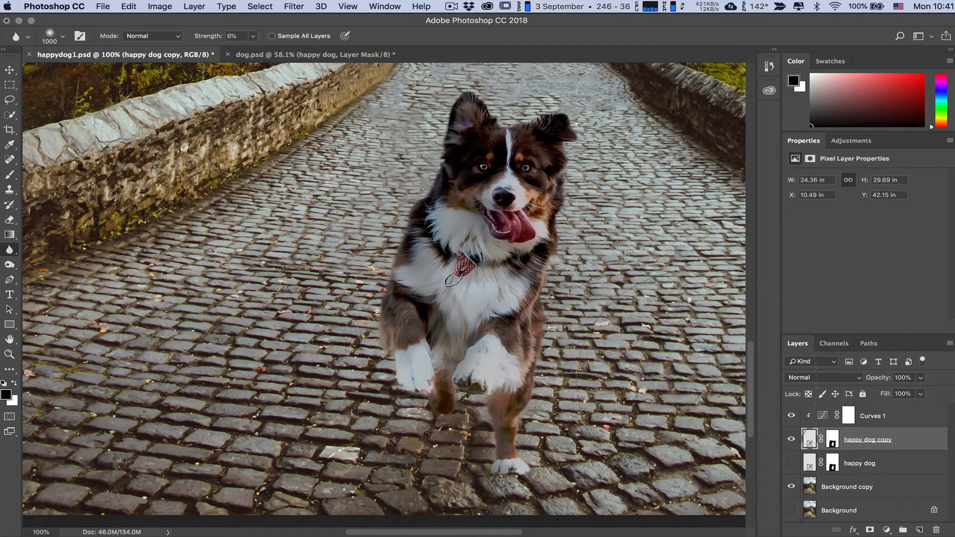
Step: Add a new layer directly above the Background copy layer and name it "shadow"
{"action": "key", "text": "super+minus"}
{"action": "key", "text": "super+minus"}
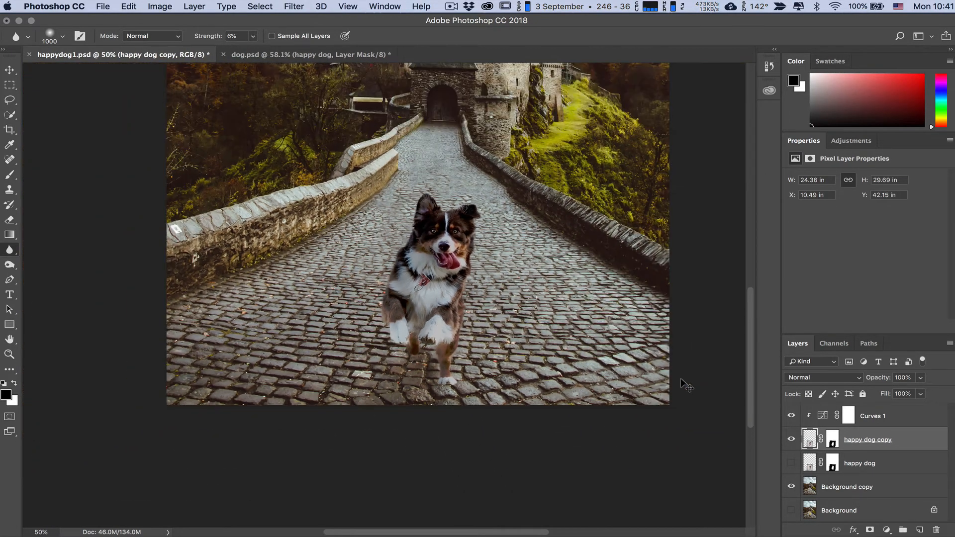
{"action": "scroll", "coordinate": [696, 370], "scroll_direction": "up", "scroll_amount": 5}
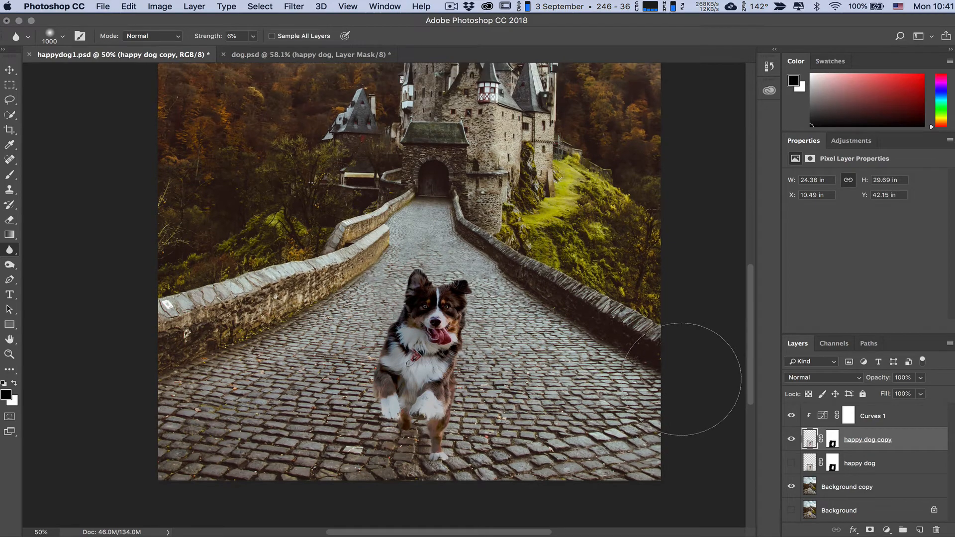
{"action": "left_click", "coordinate": [866, 488]}
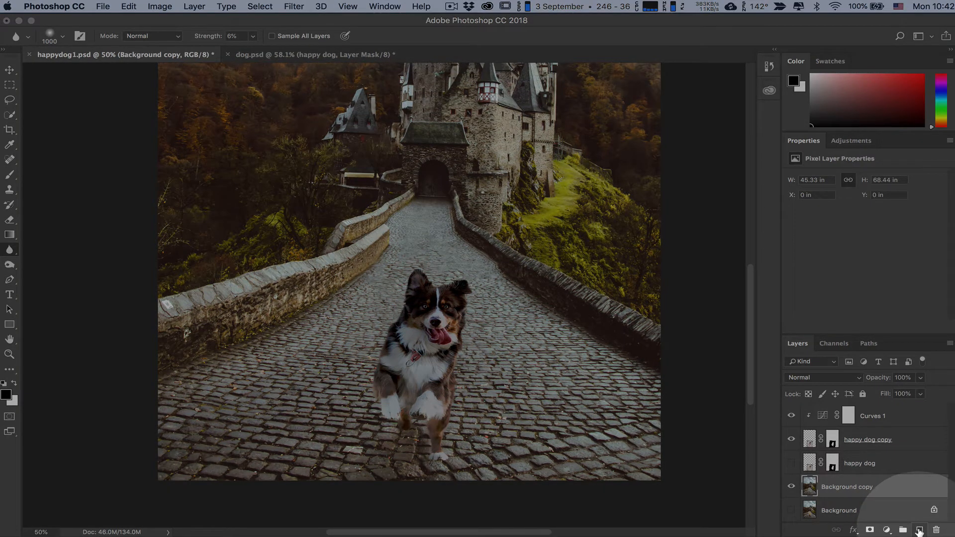
{"action": "left_click", "coordinate": [920, 530]}
{"action": "double_click", "coordinate": [832, 487]}
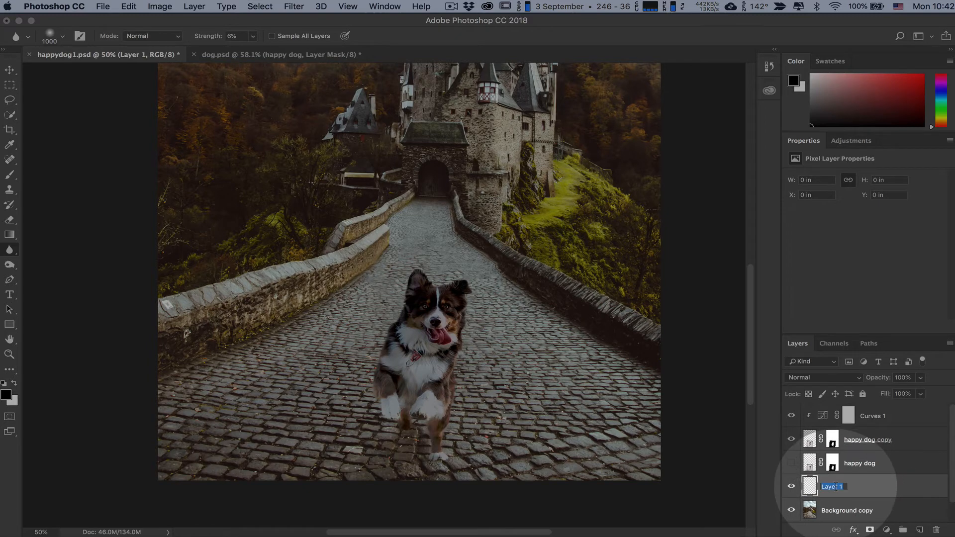
{"action": "type", "text": "shadow"}
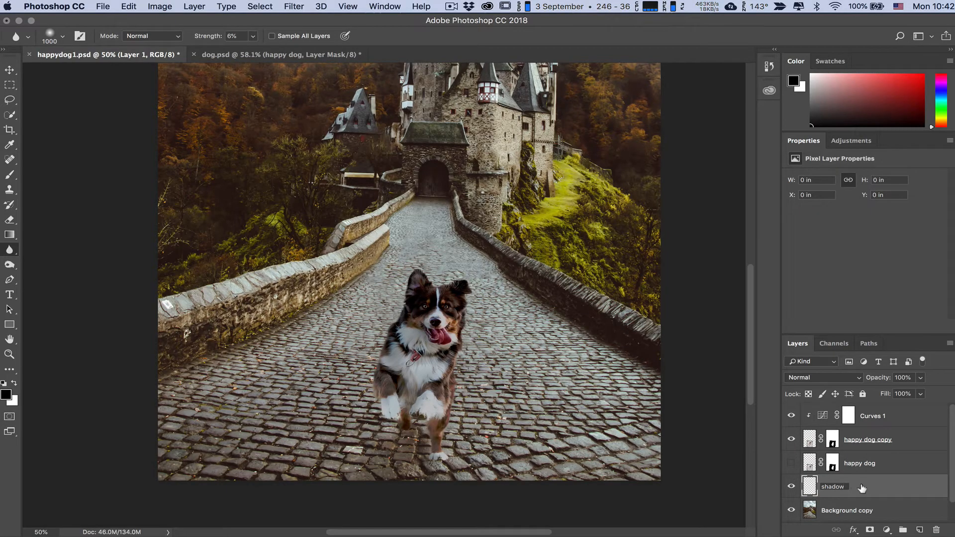
{"action": "key", "text": "Return"}
Step: Paint a soft black shadow on the cobbles beneath the dog with a 1000 brush, and set the shadow layer to Darken at 14% opacity
{"action": "key", "text": "b"}
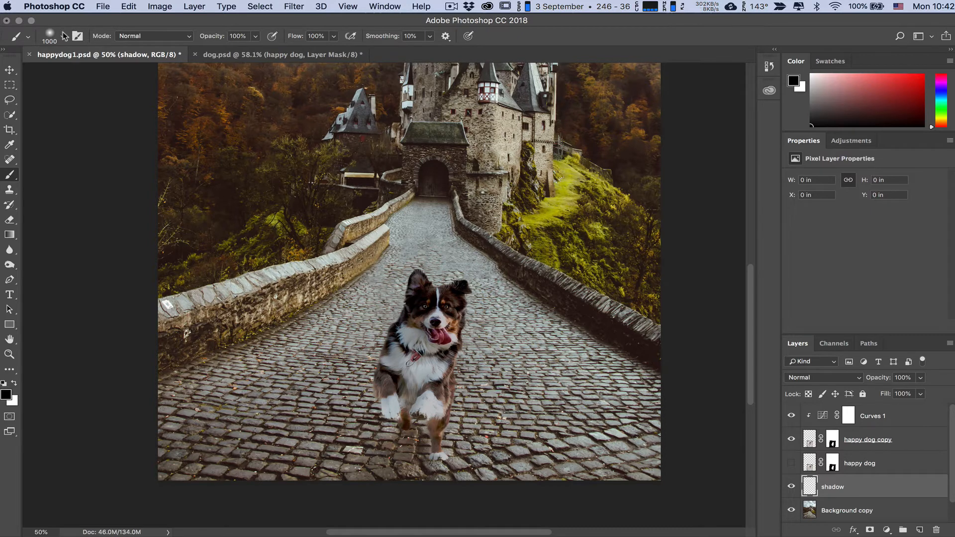
{"action": "mouse_move", "coordinate": [398, 445]}
{"action": "left_mouse_down"}
{"action": "mouse_move", "coordinate": [284, 443]}
{"action": "mouse_move", "coordinate": [331, 421]}
{"action": "mouse_move", "coordinate": [408, 445]}
{"action": "left_mouse_up"}
{"action": "left_click", "coordinate": [861, 374]}
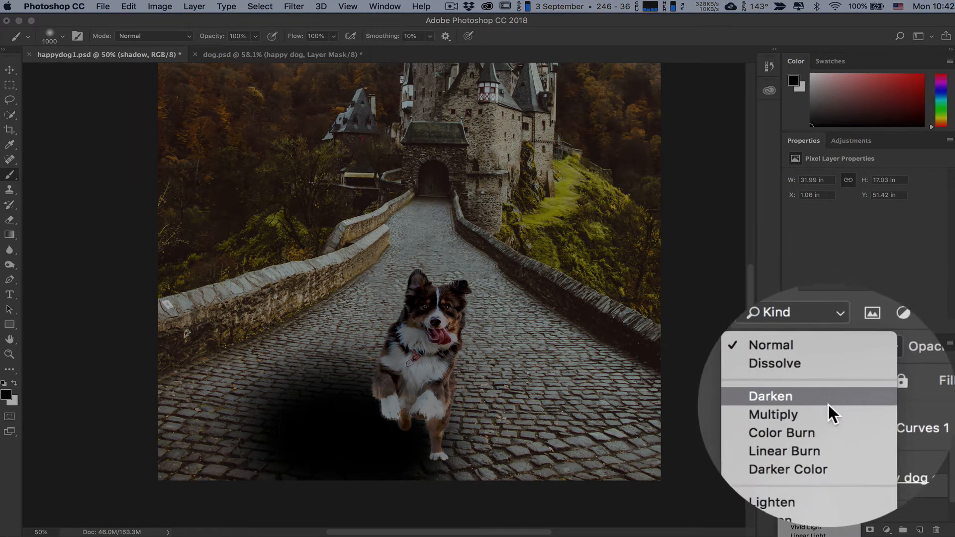
{"action": "left_click", "coordinate": [825, 409]}
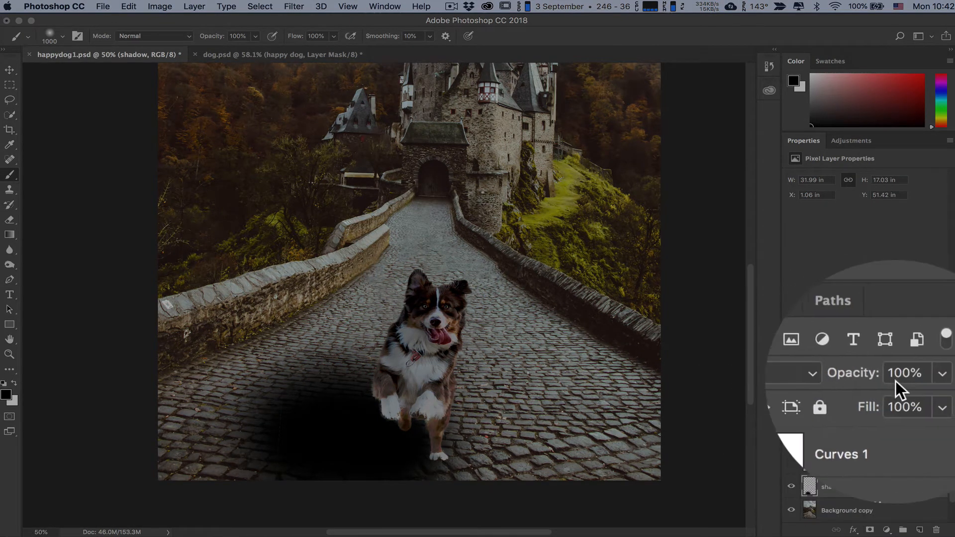
{"action": "left_click", "coordinate": [896, 381]}
{"action": "left_click_drag", "start_coordinate": [873, 393], "coordinate": [872, 390]}
Step: Show the original happy dog layer and hide the happy dog copy, Curves 1 and shadow layers to view the unedited composite
{"action": "key", "text": "super+minus"}
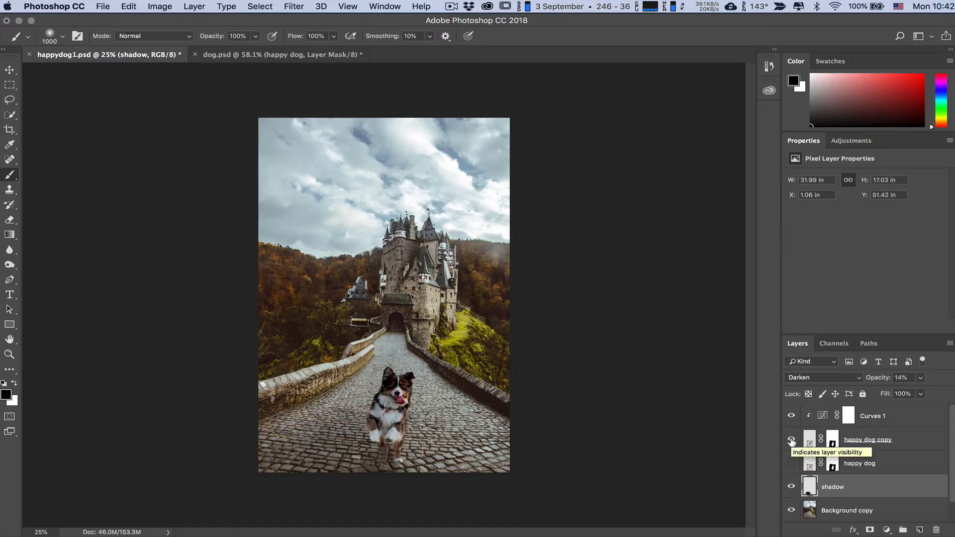
{"action": "left_click", "coordinate": [791, 463]}
{"action": "left_click", "coordinate": [791, 440]}
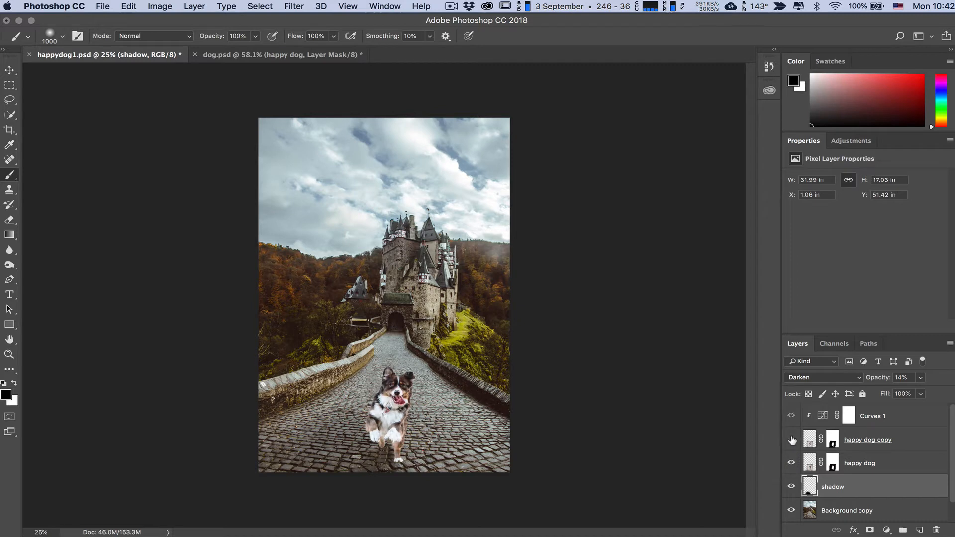
{"action": "left_click", "coordinate": [791, 416]}
{"action": "left_click", "coordinate": [792, 487]}
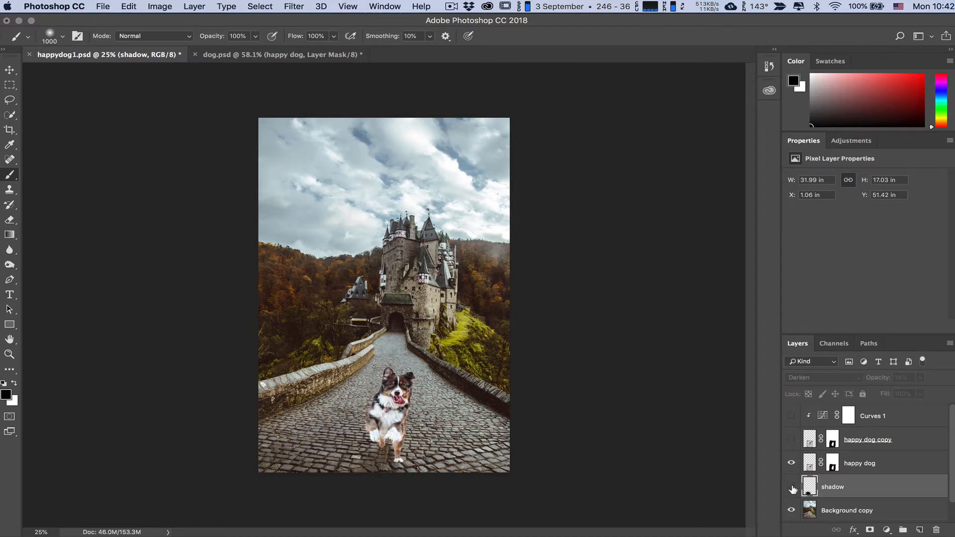